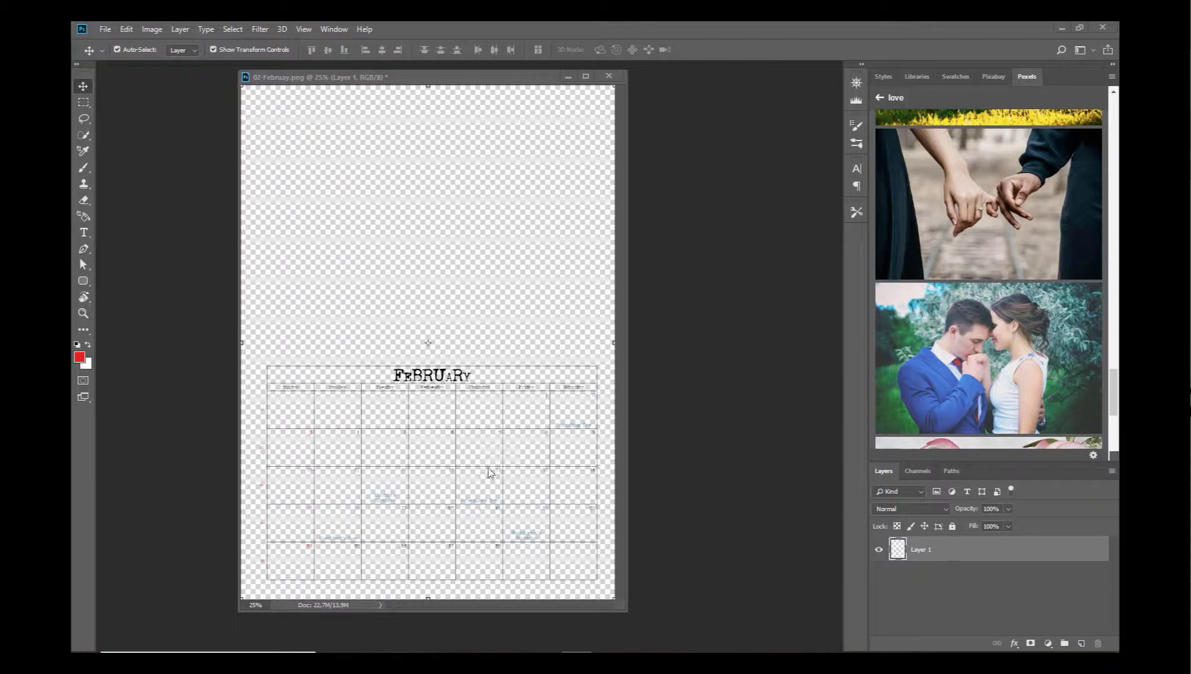
Step: Dock the floating February calendar document as a tab and bring the Lincoln's Birthday entry into close-up
left_click_drag(447, 77, 505, 66)
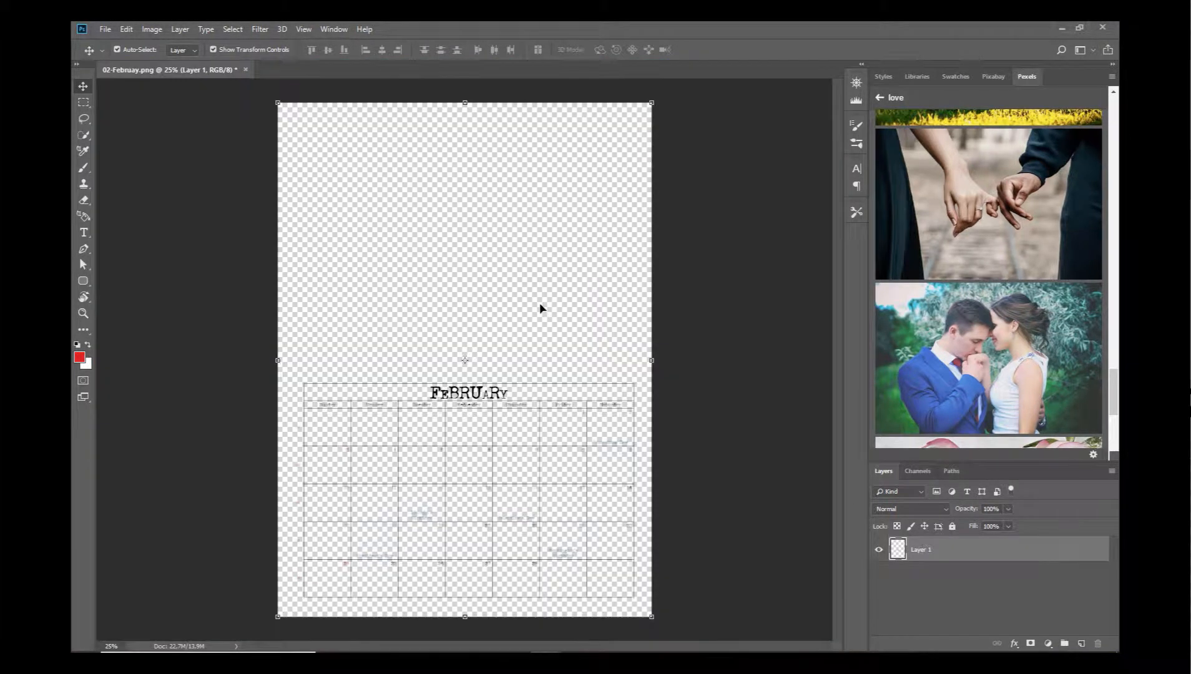
key("ctrl+plus")
key("ctrl+plus")
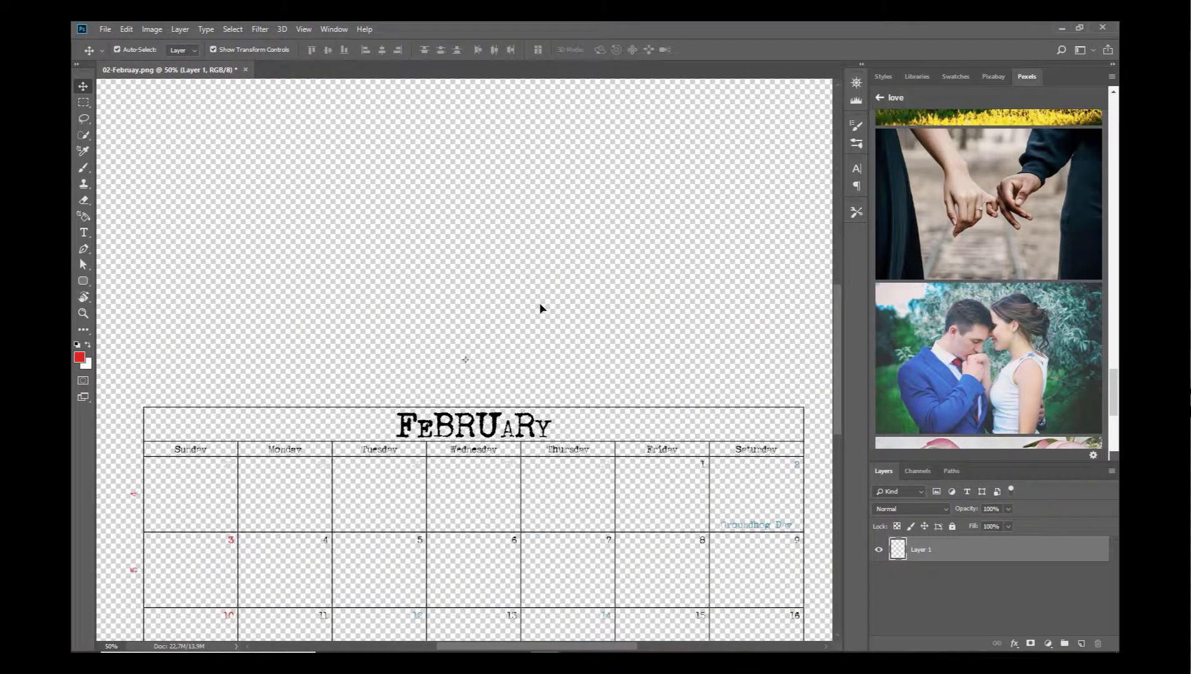
scroll(620, 476, "down", 1)
scroll(619, 476, "down", 5)
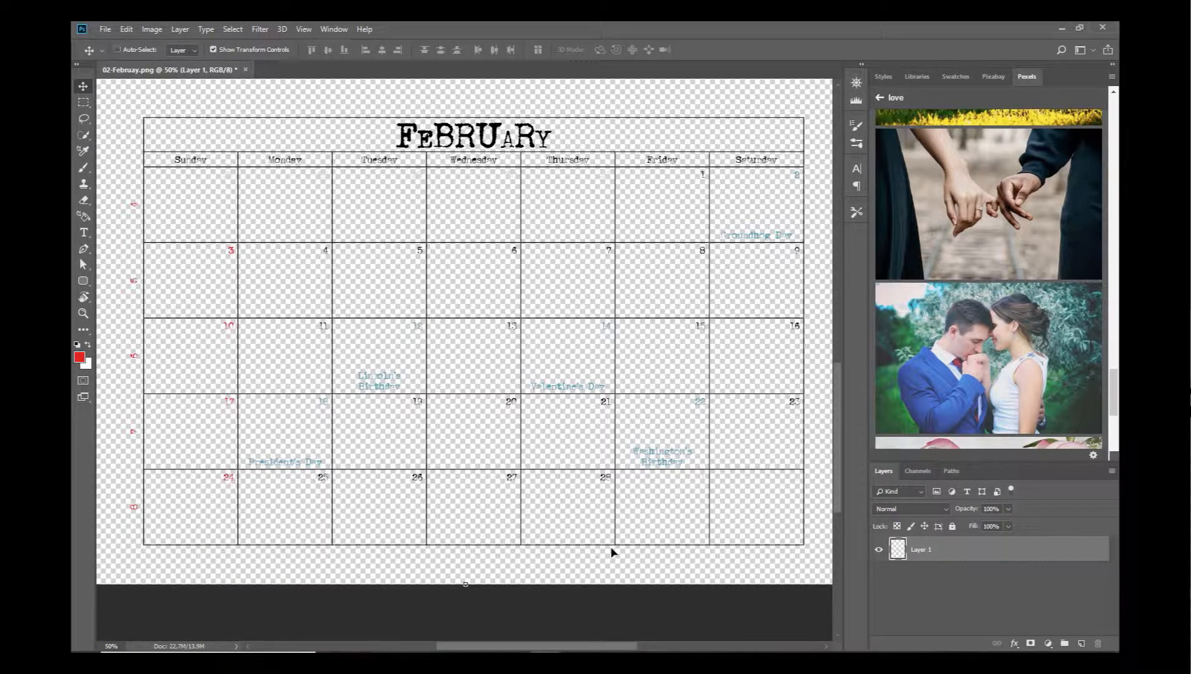
key("ctrl+plus")
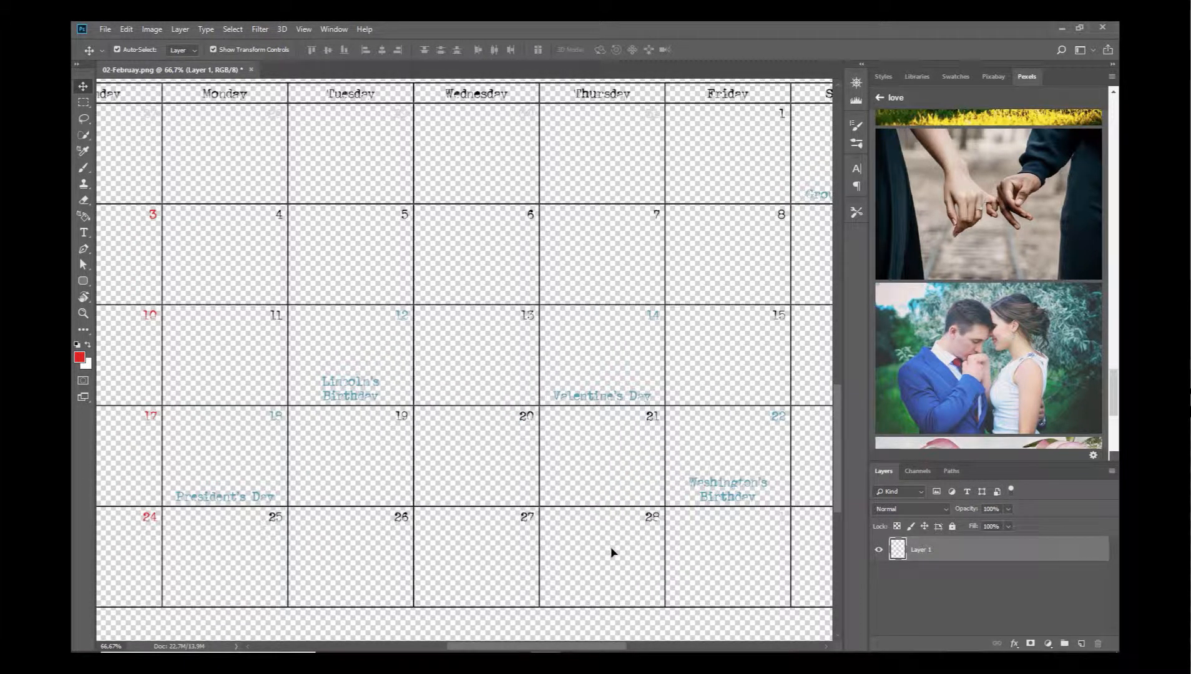
key("ctrl+plus")
key("ctrl+plus")
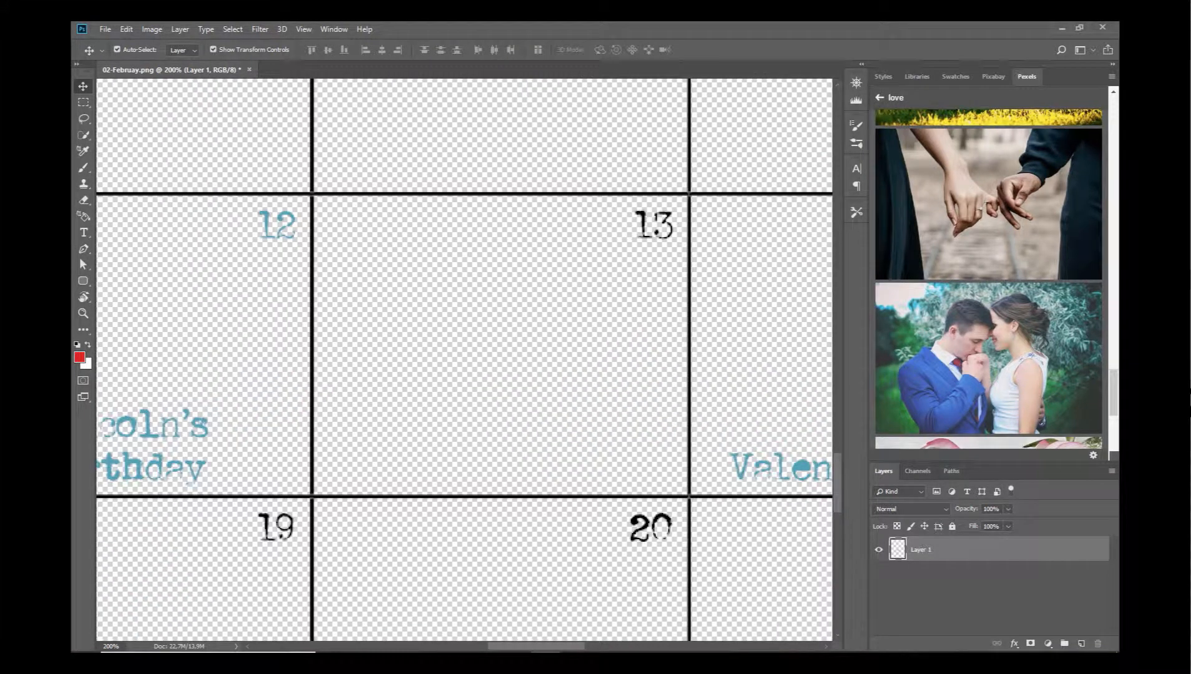
left_click_drag(561, 647, 521, 648)
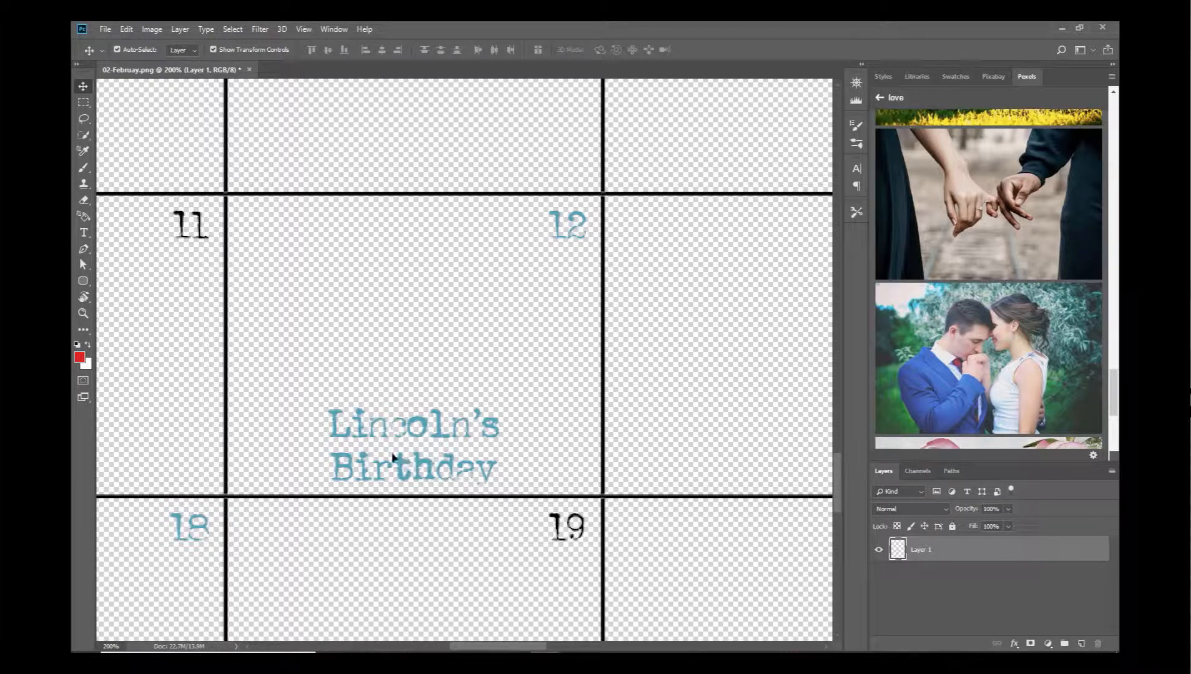
Step: Start Replace Color and sample the teal of the Lincoln's Birthday text, #3c97ad, as the colour to replace
left_click(151, 30)
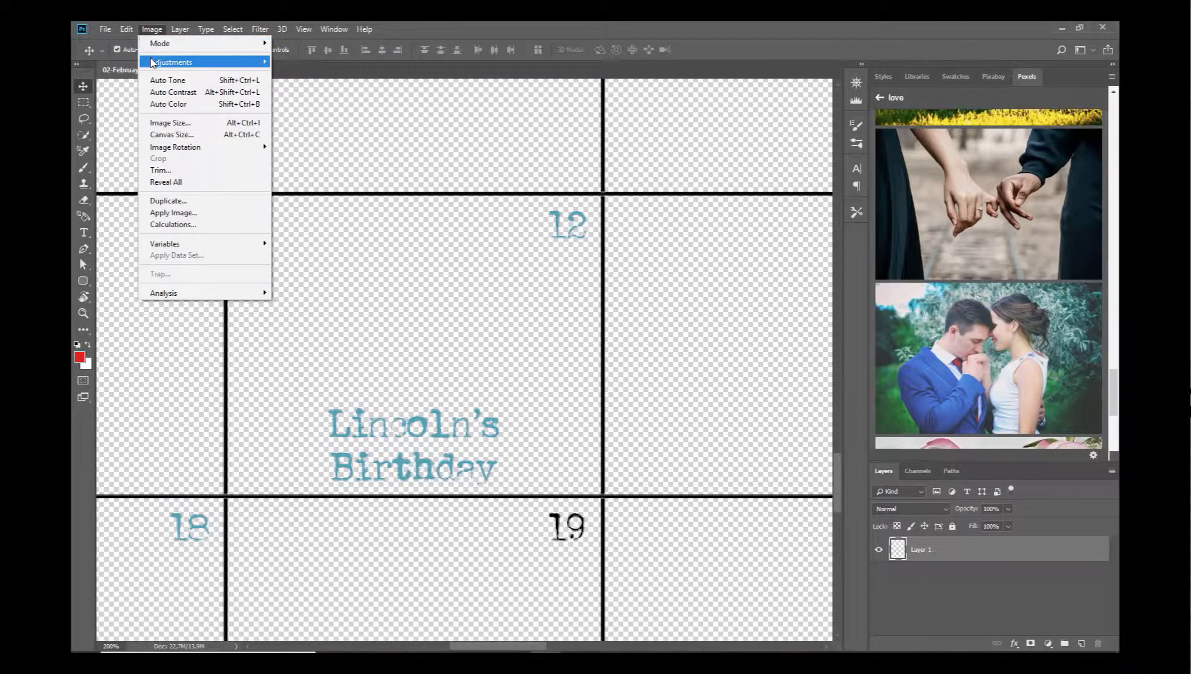
mouse_move(152, 61)
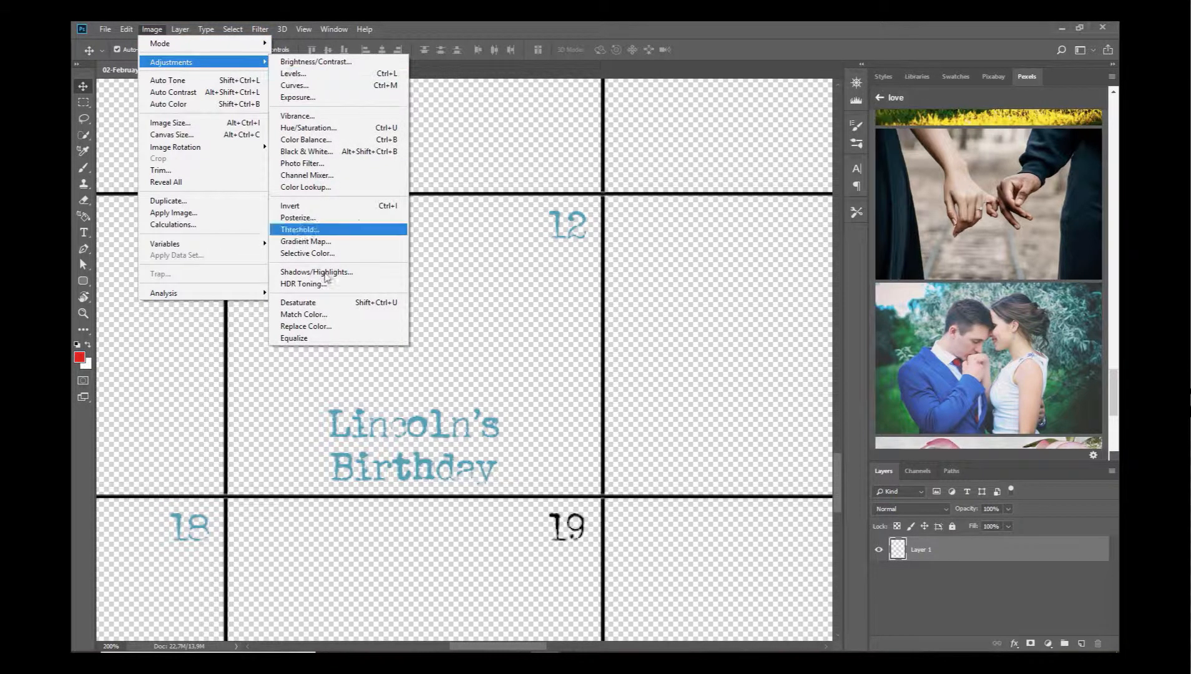
left_click(316, 331)
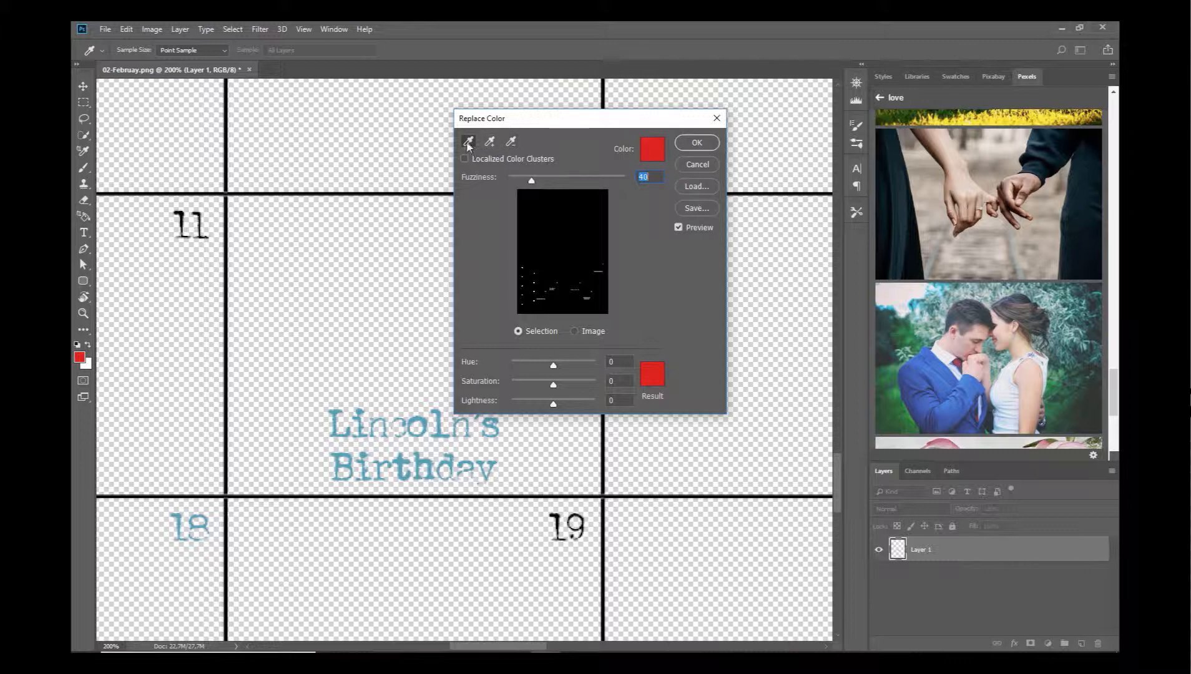
left_click(651, 151)
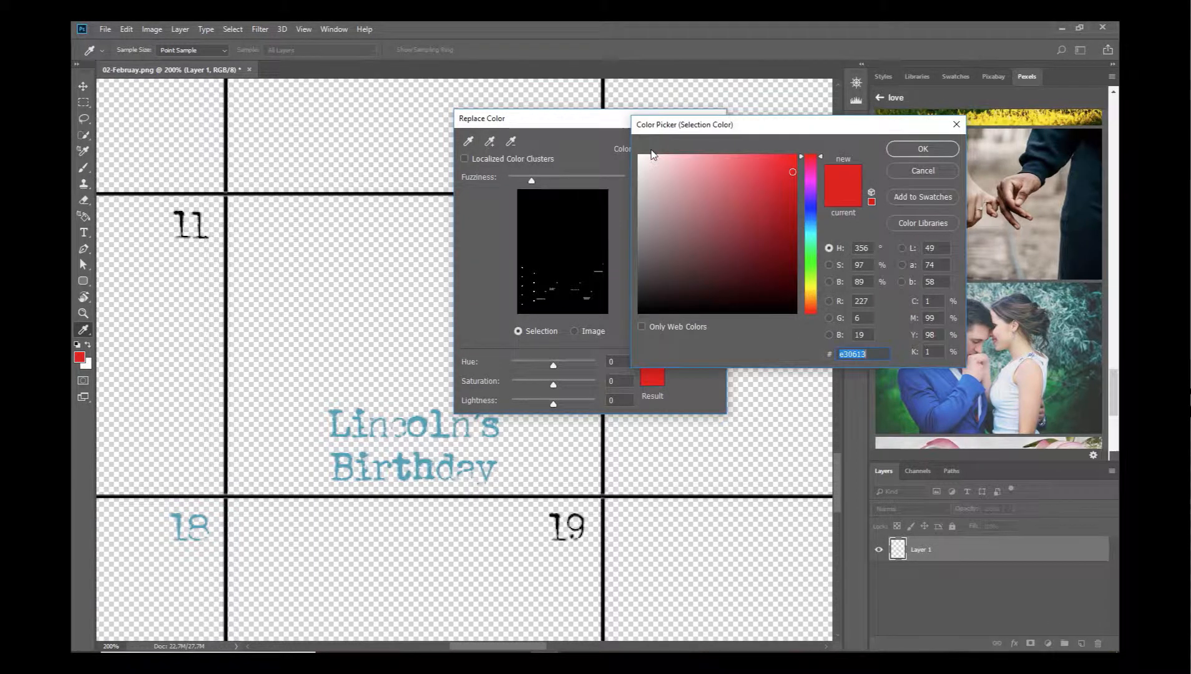
left_click(441, 406)
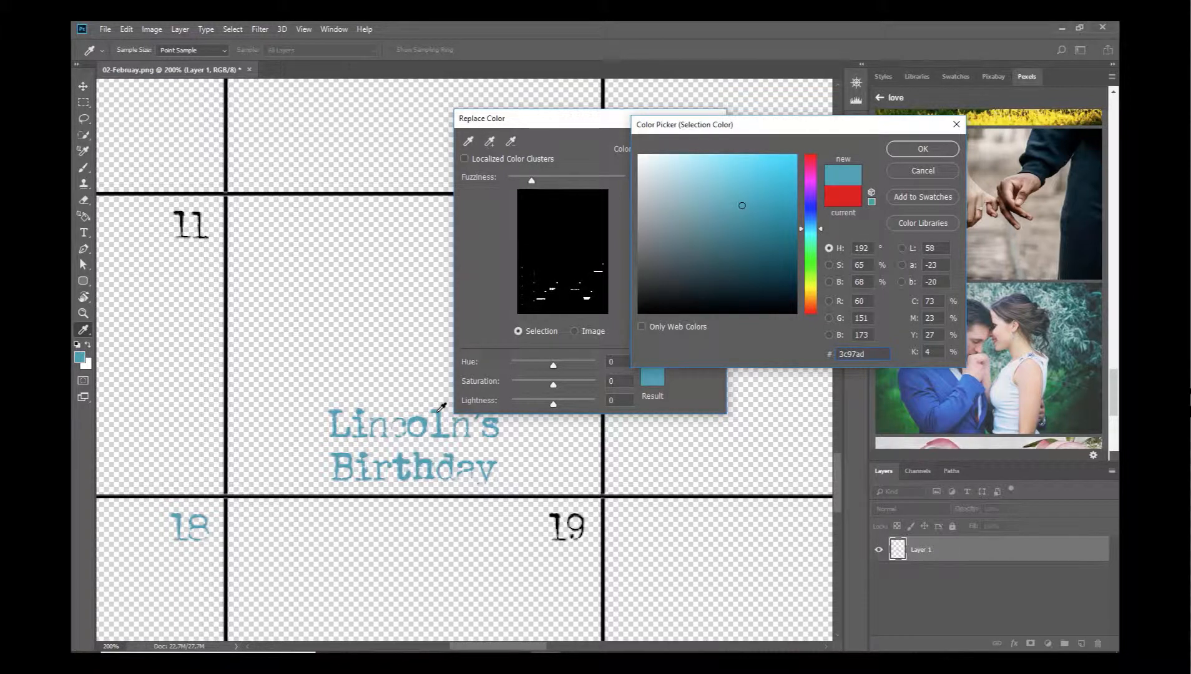
left_click(923, 149)
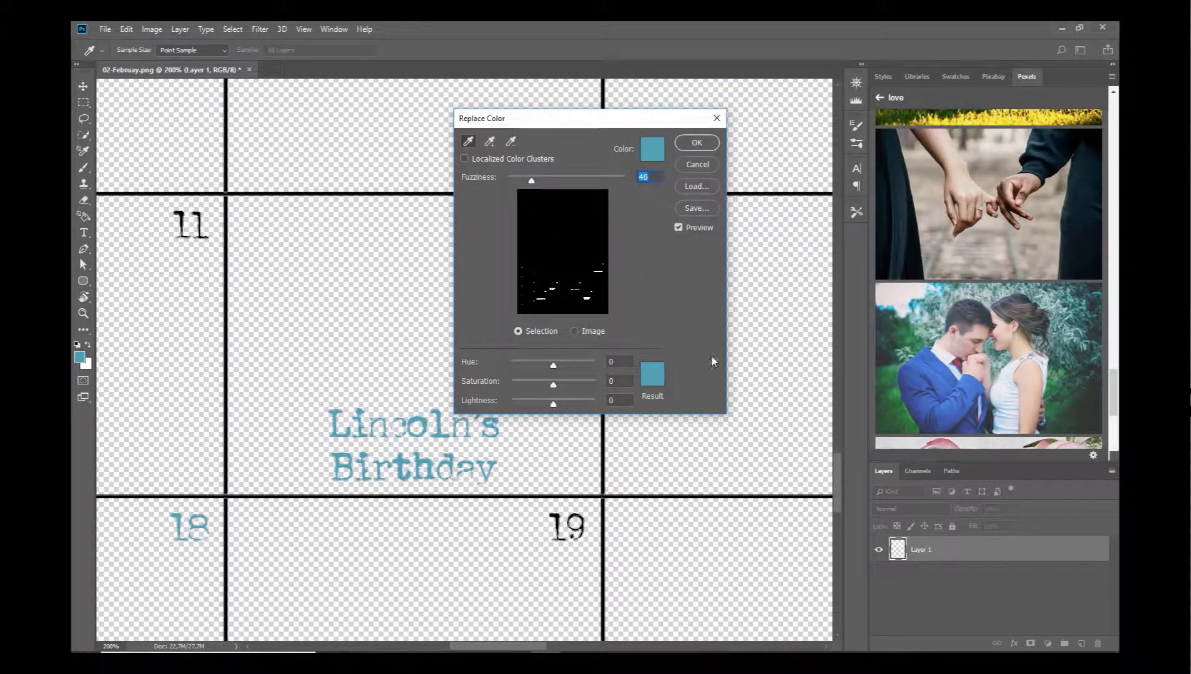
Step: Try olive #70630b as the replacement result colour and shift the hue to about -8
left_click(652, 374)
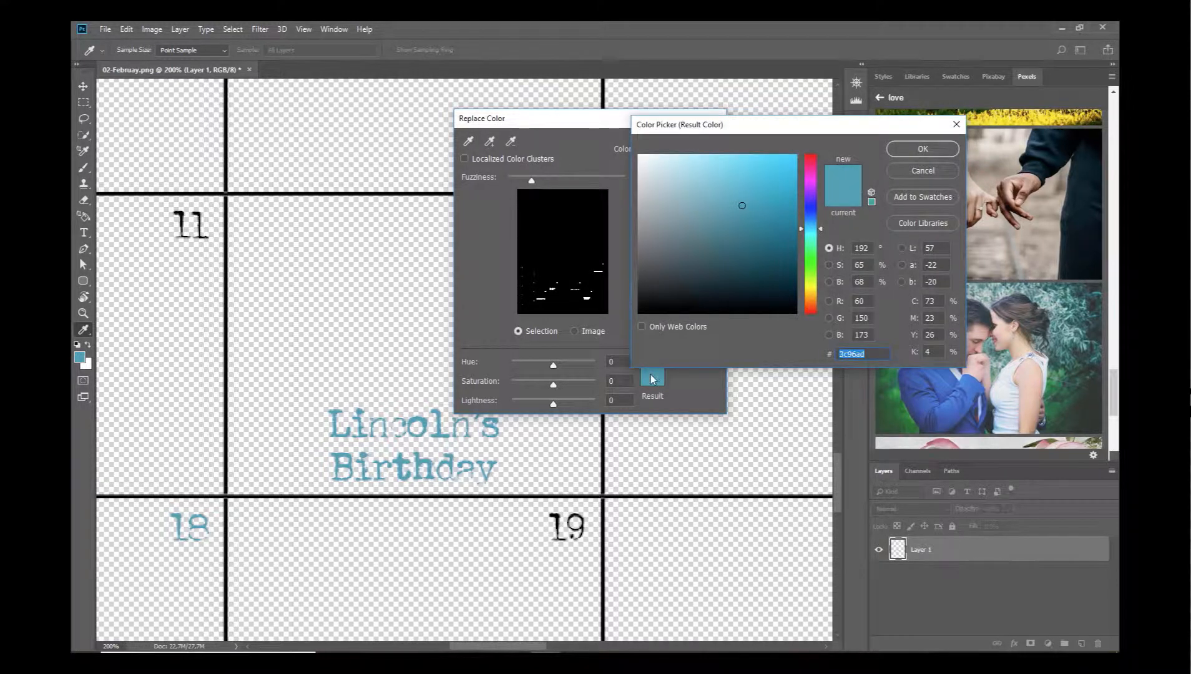
left_click(810, 291)
left_click(780, 244)
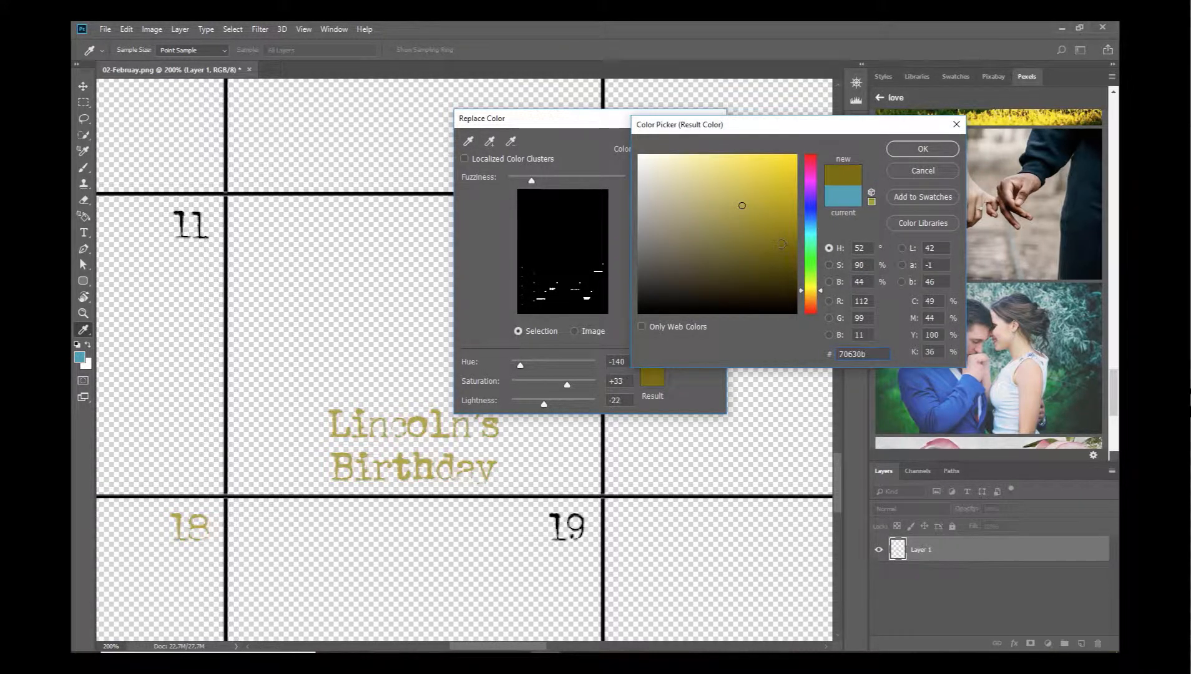
left_click(894, 151)
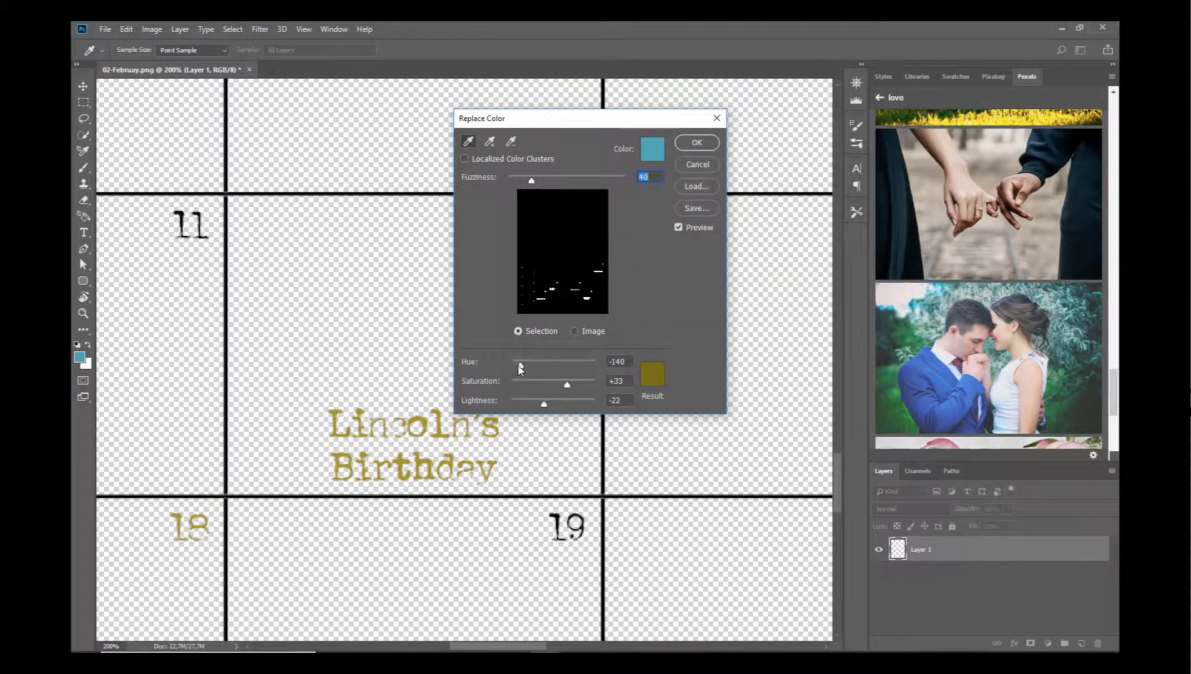
mouse_move(521, 367)
left_mouse_down()
mouse_move(564, 366)
mouse_move(534, 384)
mouse_move(561, 384)
mouse_move(571, 406)
mouse_move(552, 408)
mouse_move(543, 386)
mouse_move(558, 385)
mouse_move(542, 365)
left_mouse_up()
Step: Set the replacement result colour to light yellow #f0db66 and apply it to the teal holiday text and dates
left_click(657, 378)
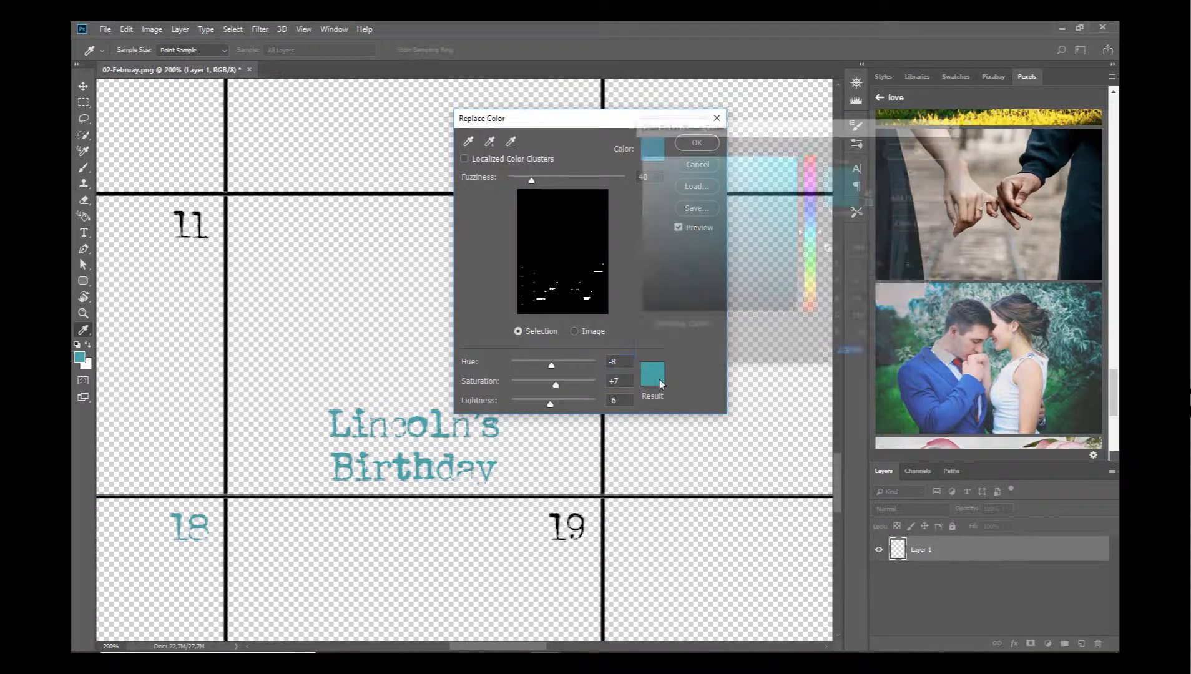
left_click(812, 292)
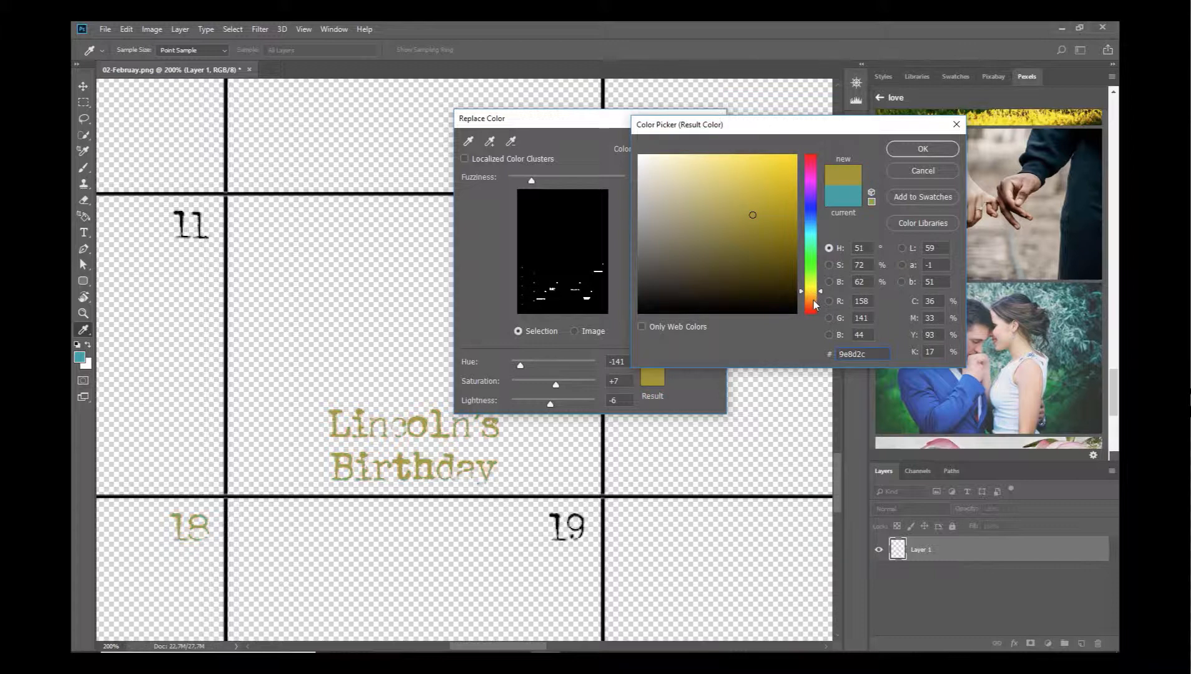
left_click(729, 165)
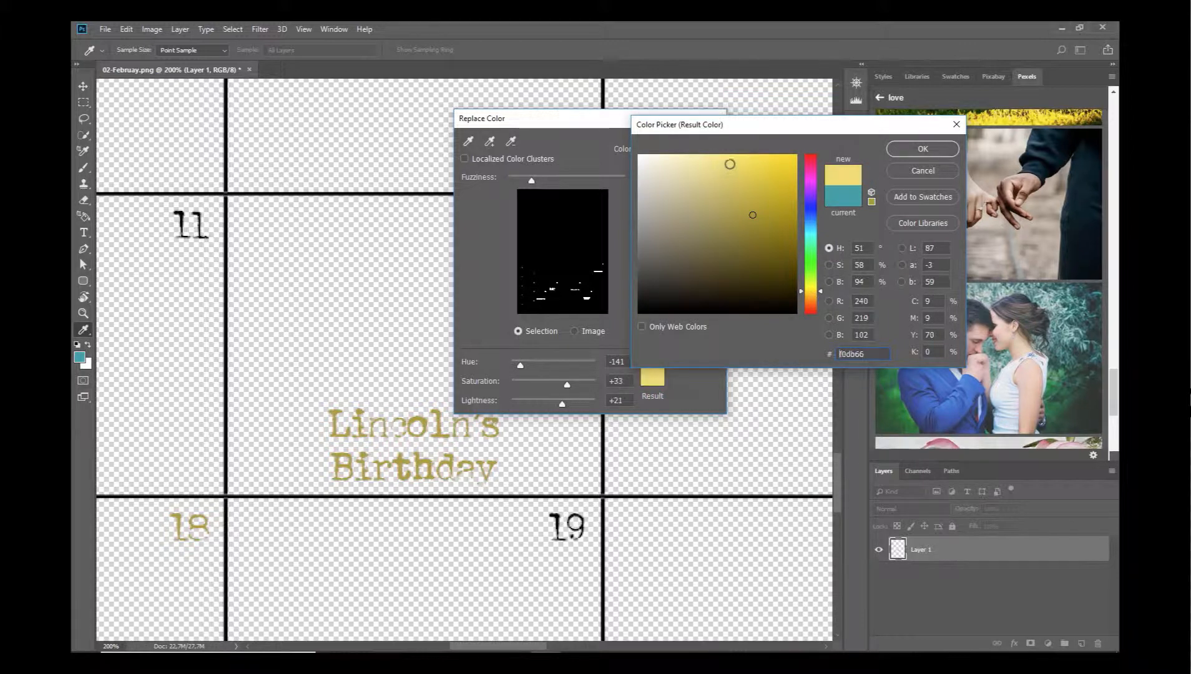
left_click(933, 152)
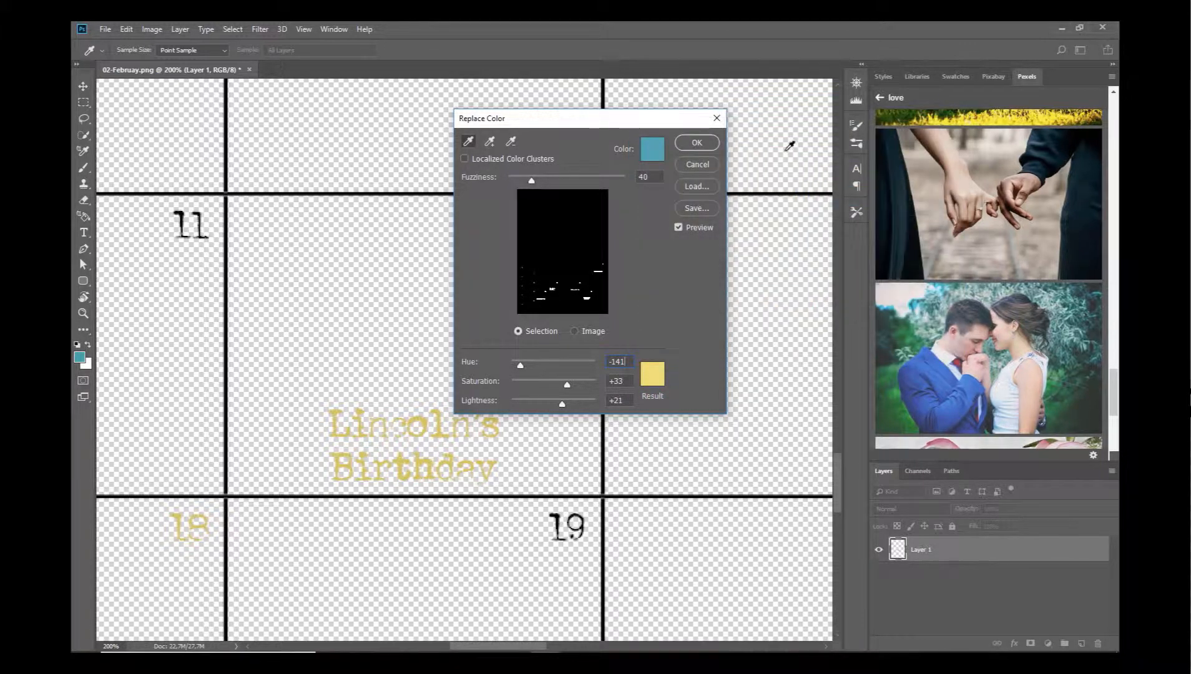
left_click(712, 147)
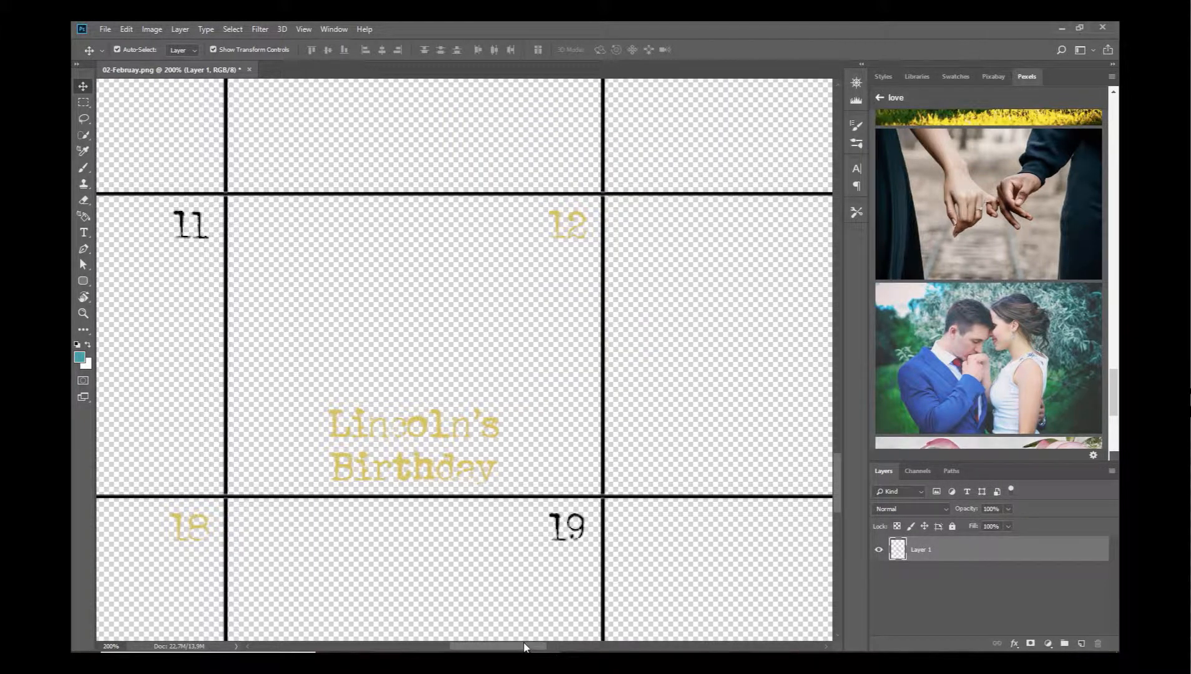
Step: Start another Replace Color adjustment and sample the red of the Sunday date 10 as the colour to replace
left_click_drag(524, 646, 446, 646)
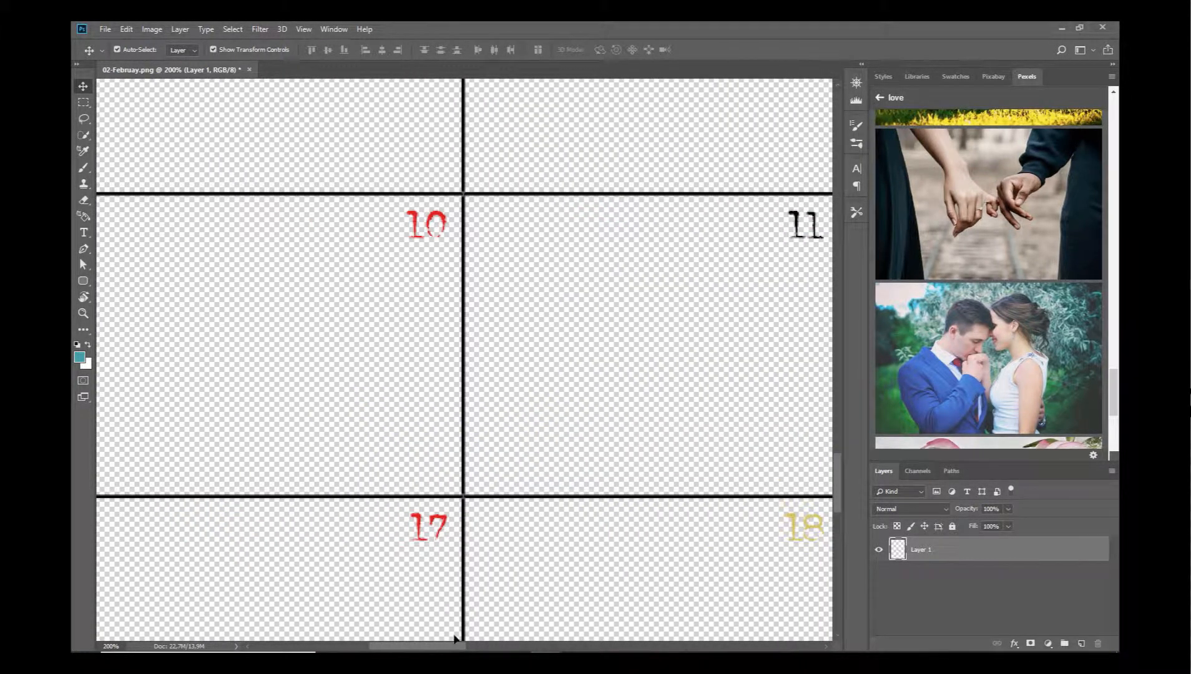
left_click(159, 31)
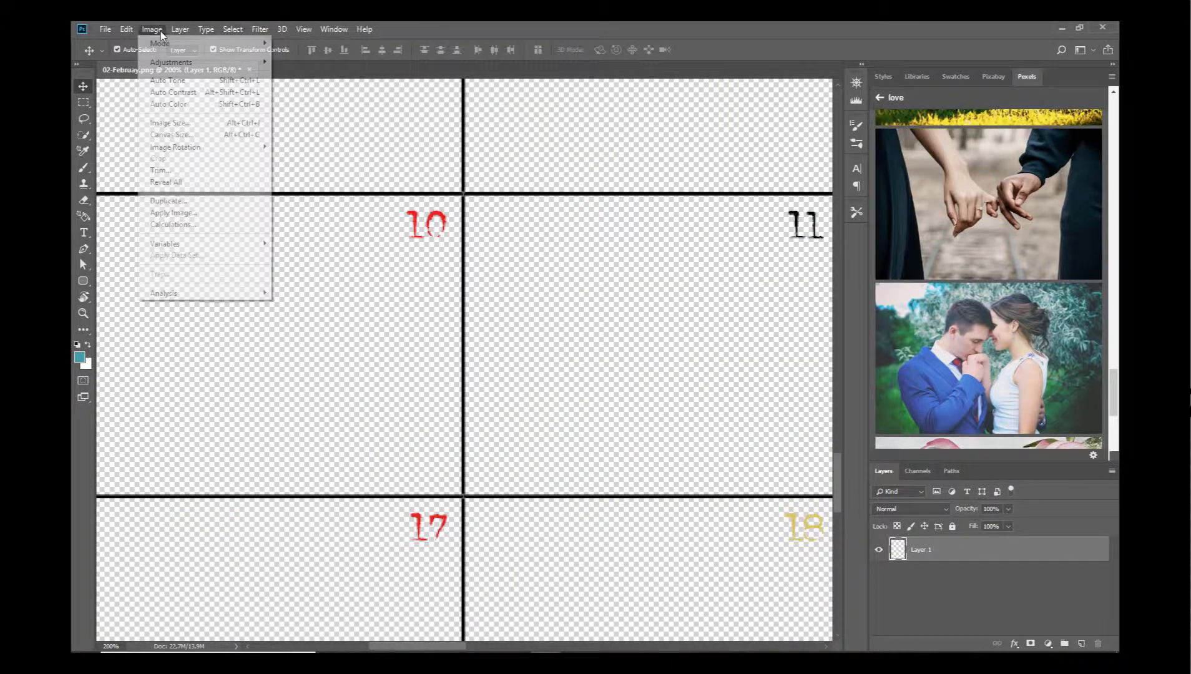
mouse_move(206, 62)
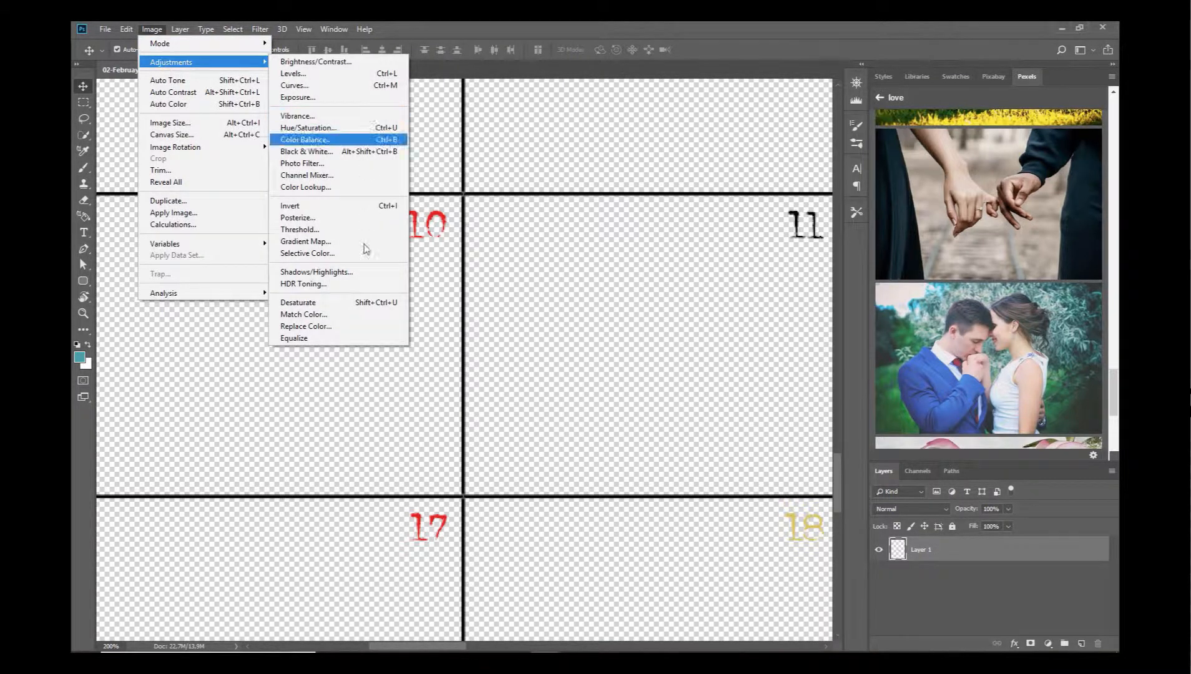
left_click(337, 326)
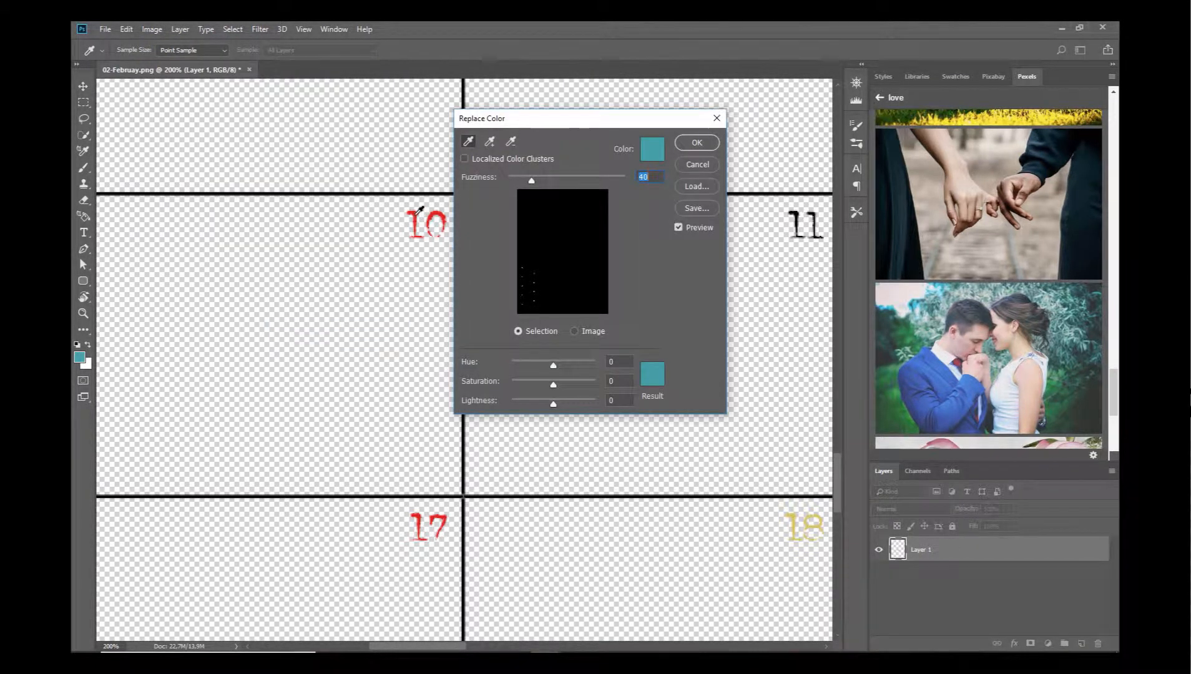
left_click(416, 214)
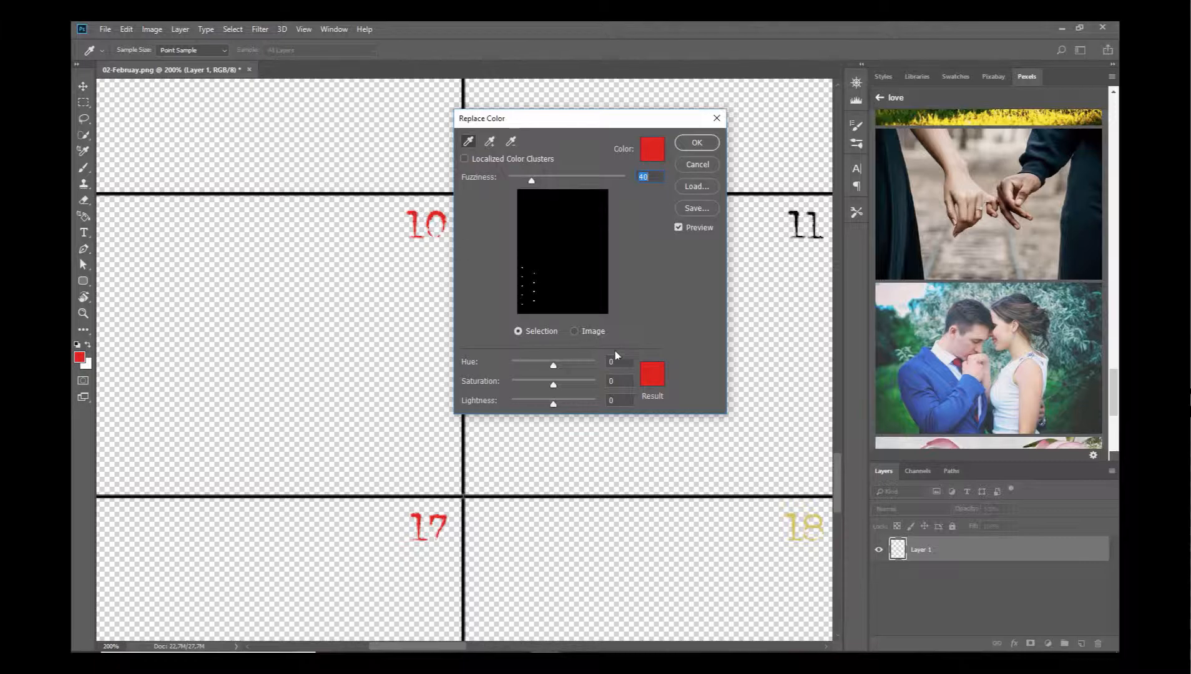
Step: Set the result colour for the red Sunday dates to light grey #e8e4e5 and apply the replacement
left_click(649, 371)
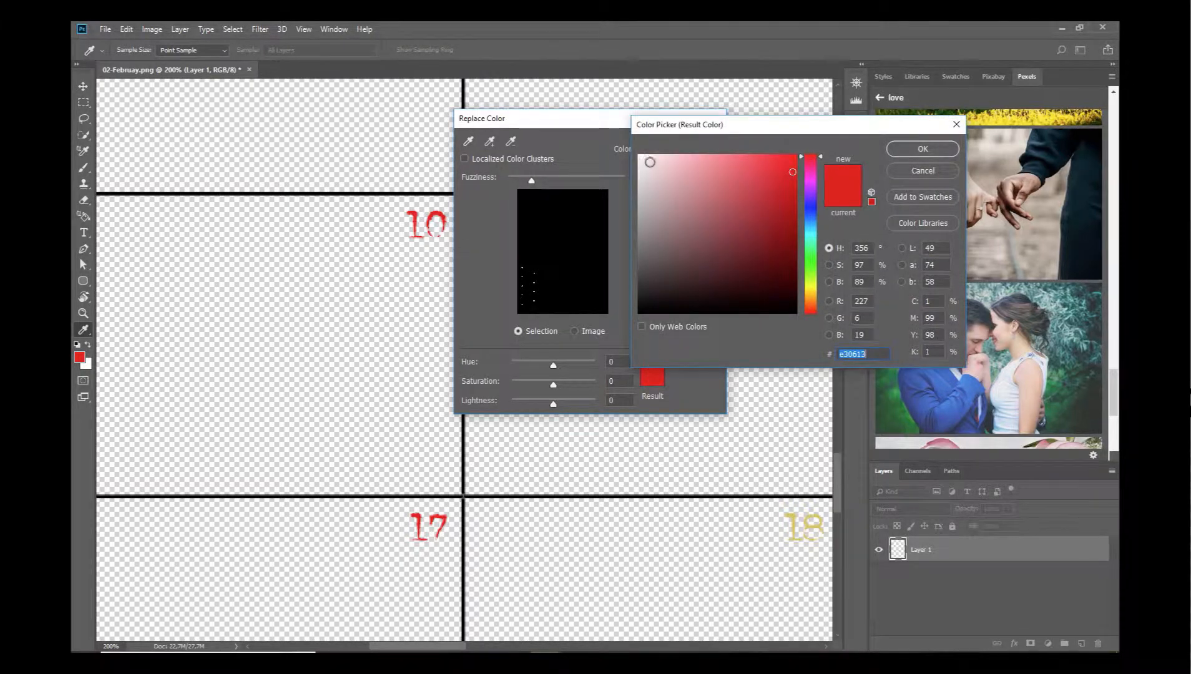
left_click(649, 162)
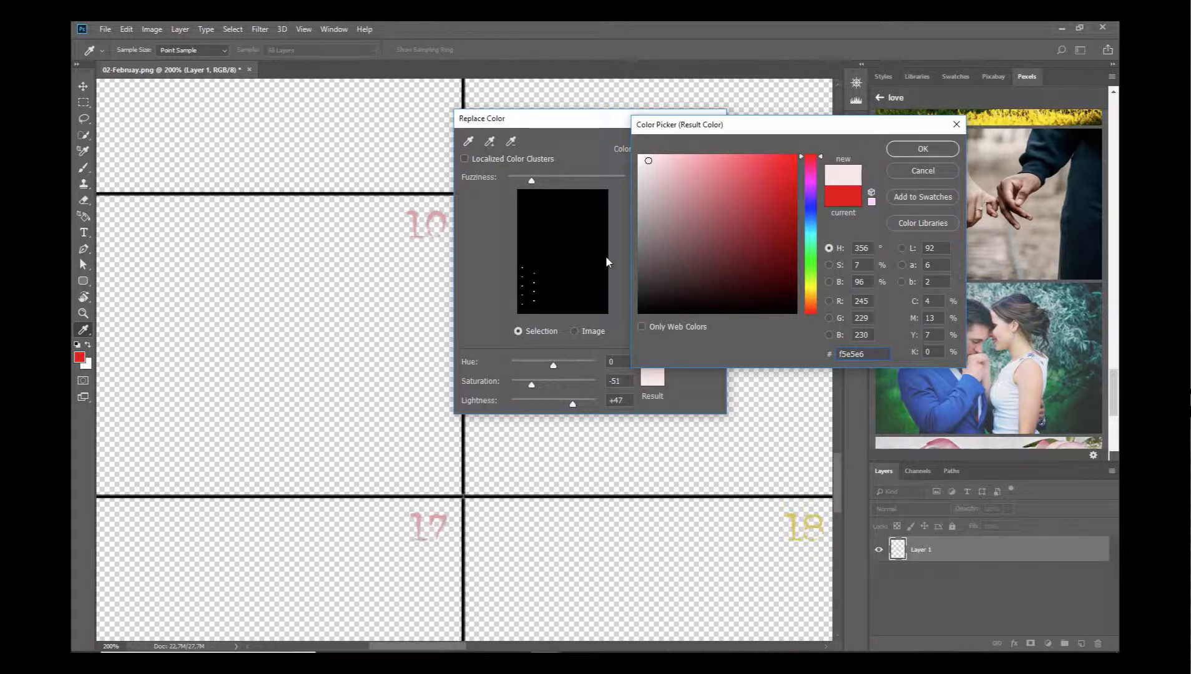
left_click(640, 156)
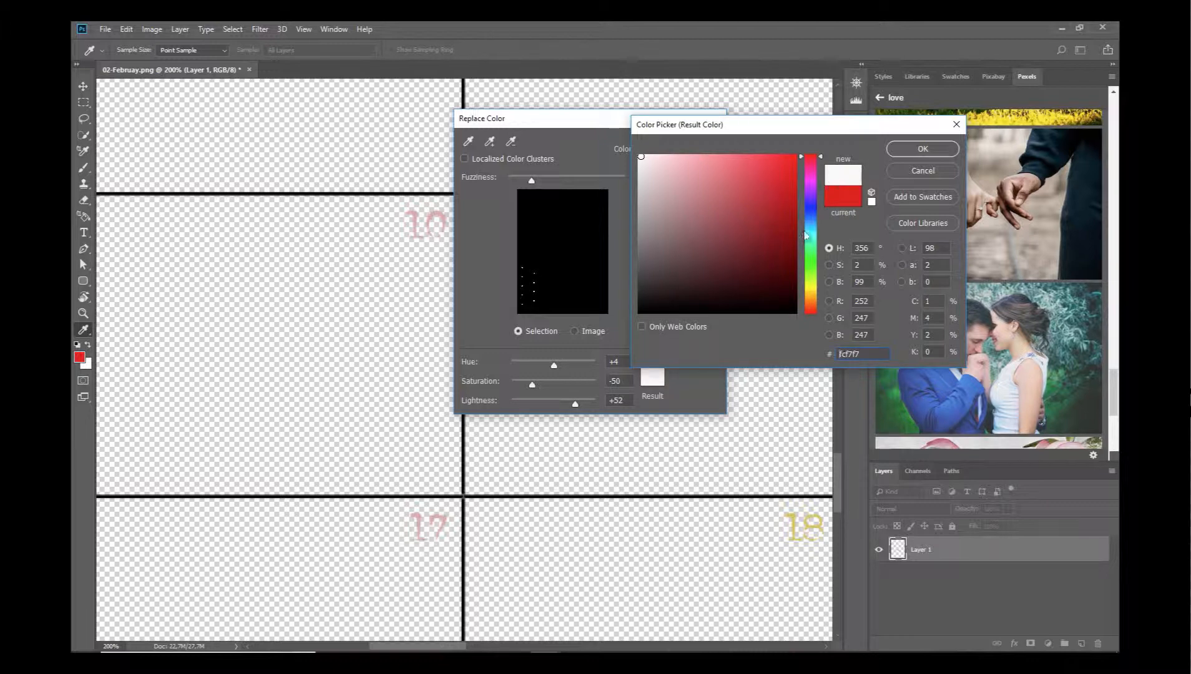
left_click_drag(642, 159, 642, 167)
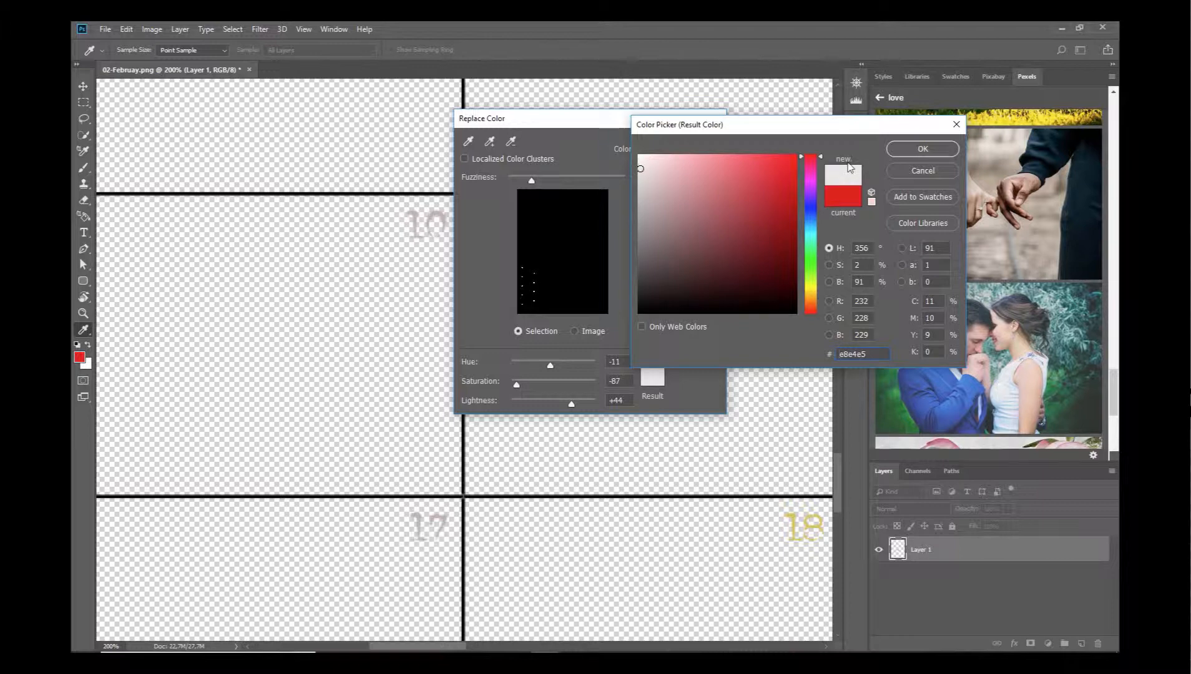
left_click(923, 149)
left_click(698, 143)
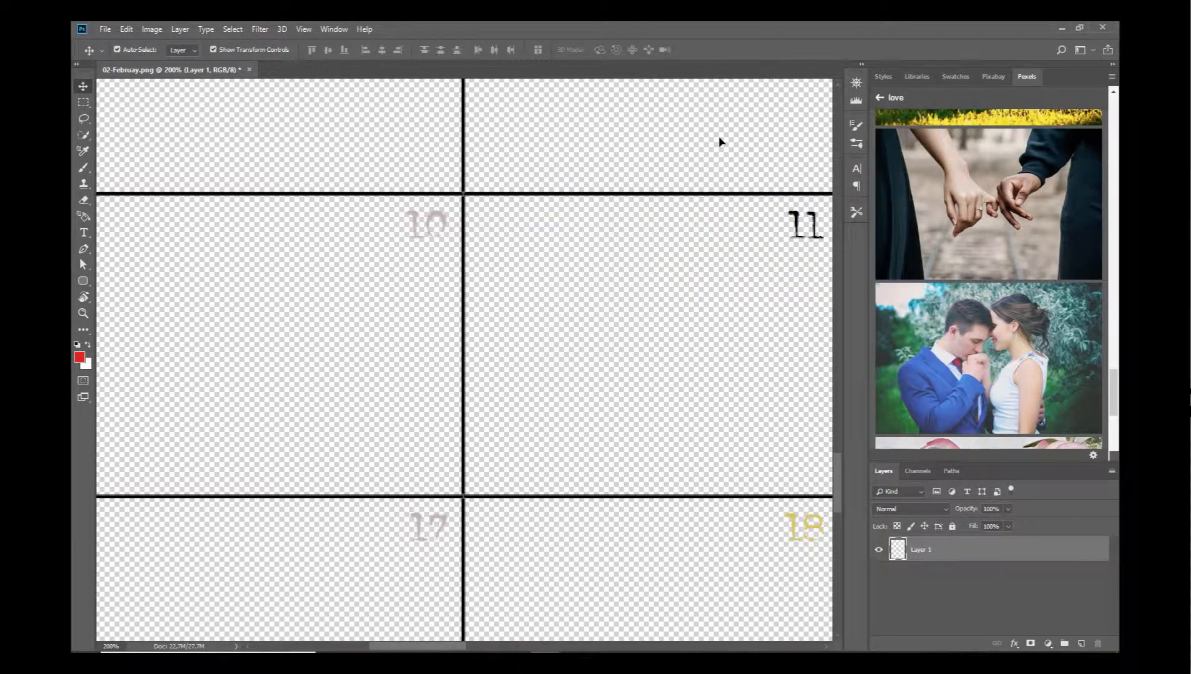
Step: Open the red paper nbk-PRECIOUS-PP-Solid6 and place it in the calendar document as a new layer covering the whole page
key("ctrl+0")
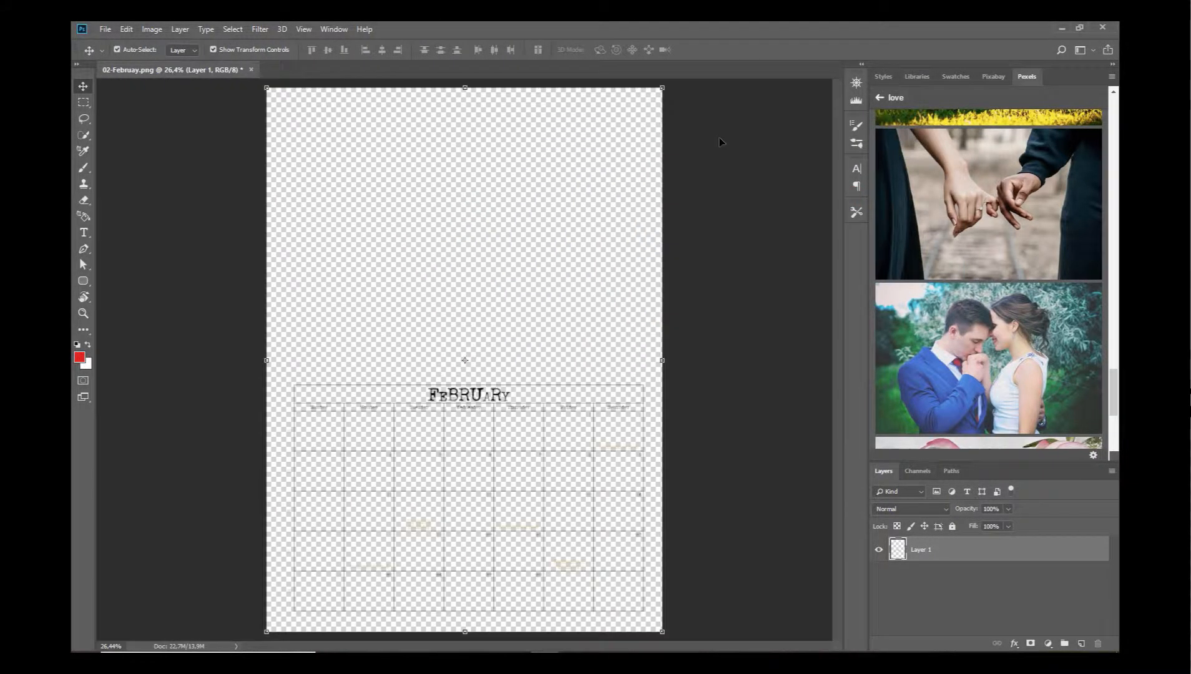
left_click(104, 29)
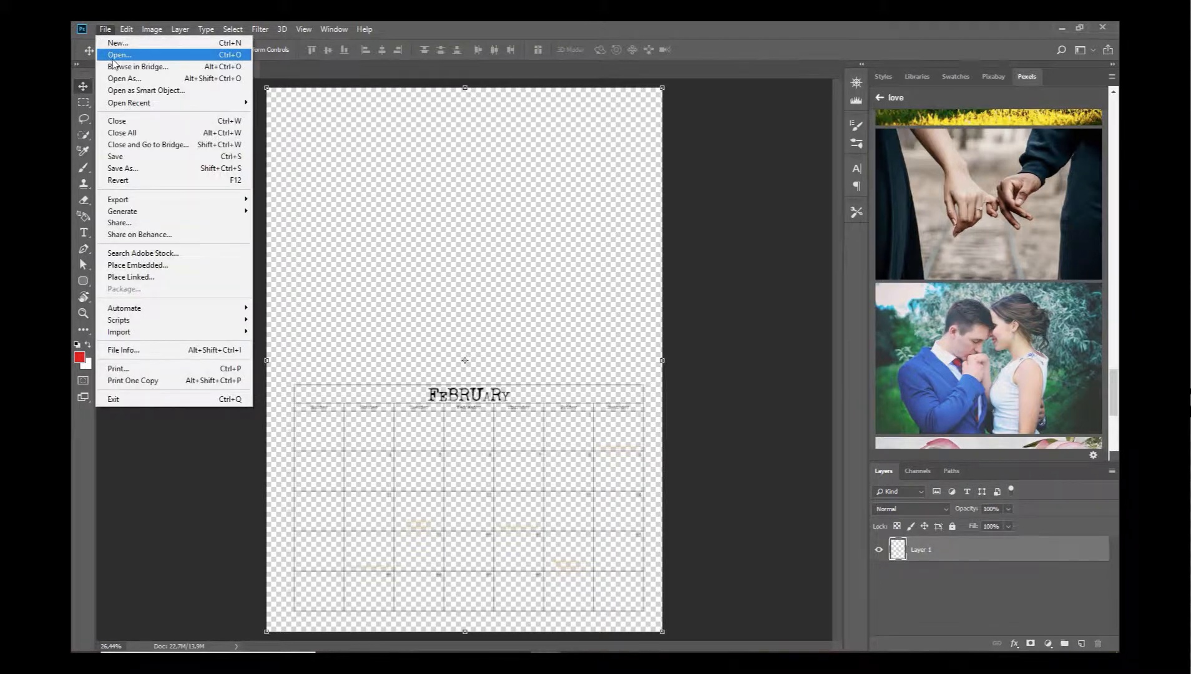
left_click(113, 57)
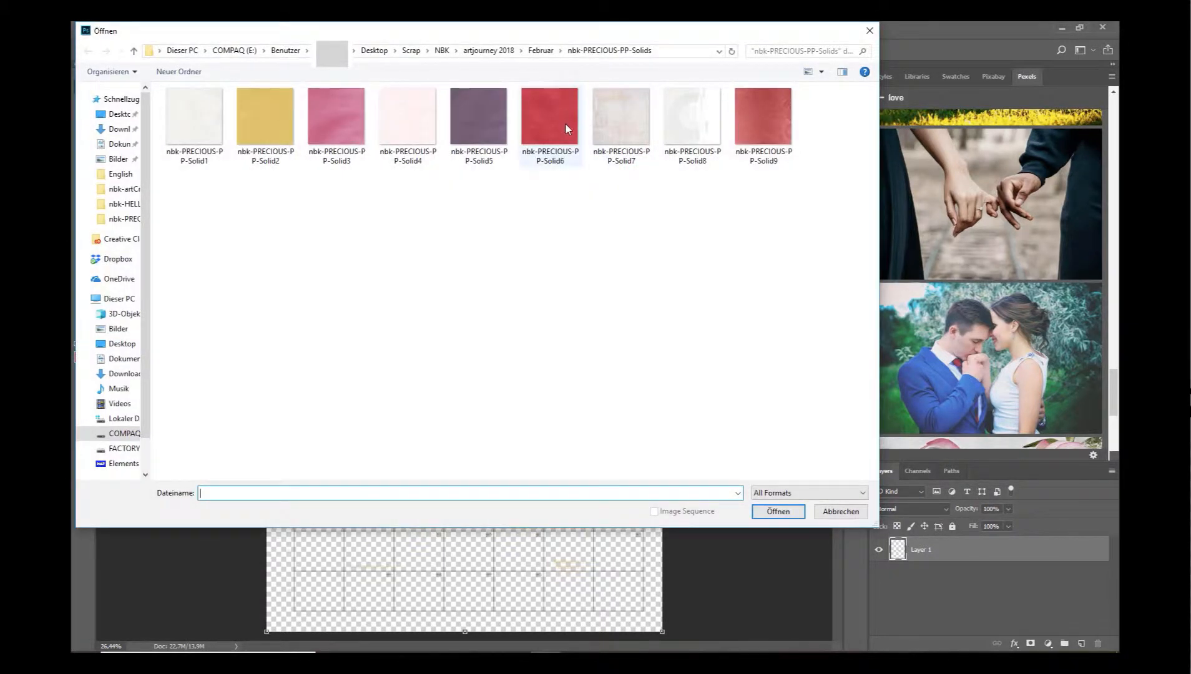
double_click(550, 111)
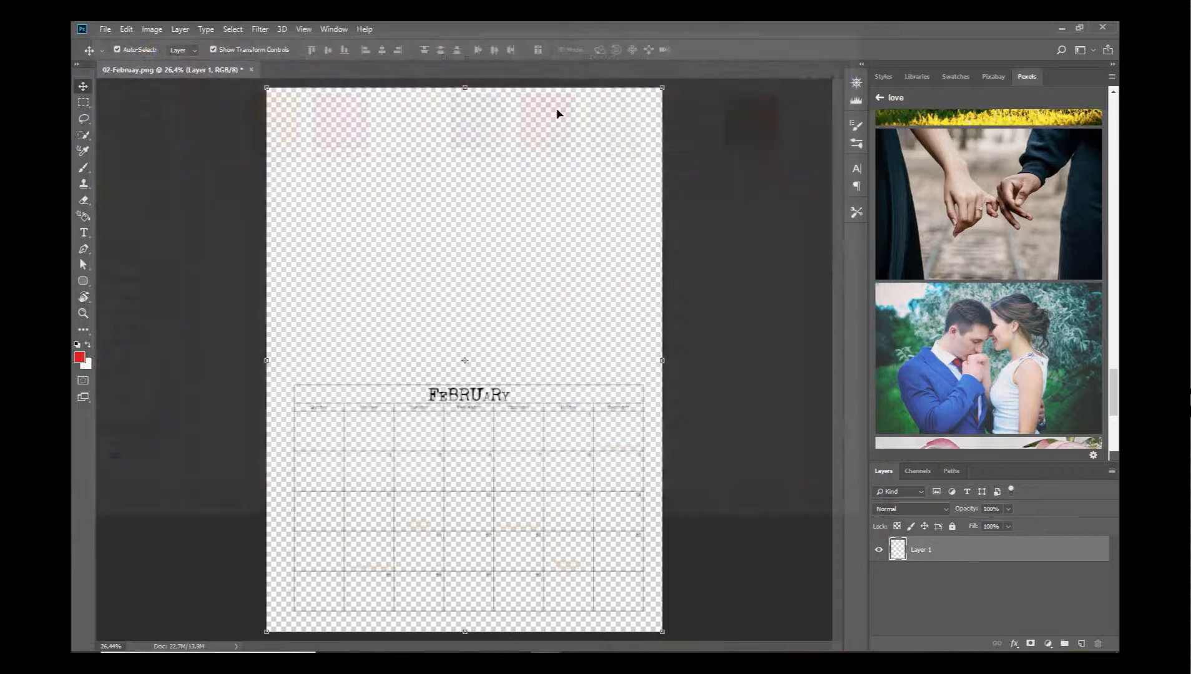
left_click_drag(264, 206, 527, 215)
left_click(471, 85)
left_click_drag(545, 150, 524, 150)
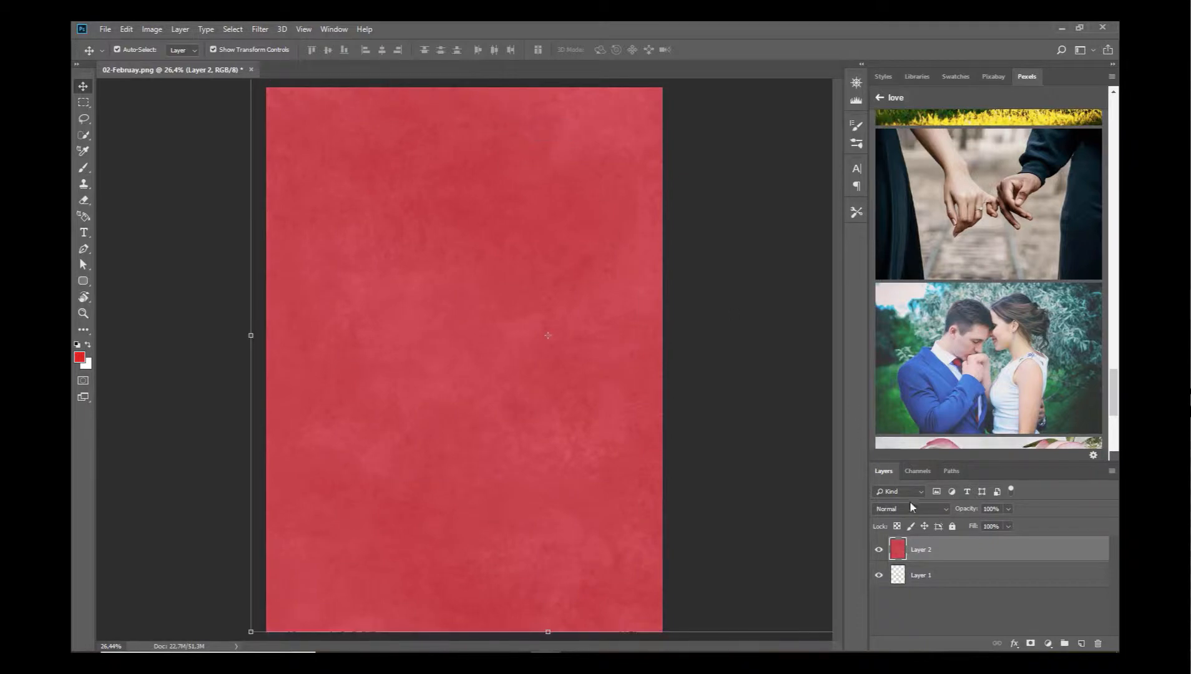
Step: Move the red paper layer beneath the calendar layer
left_click_drag(922, 549, 925, 586)
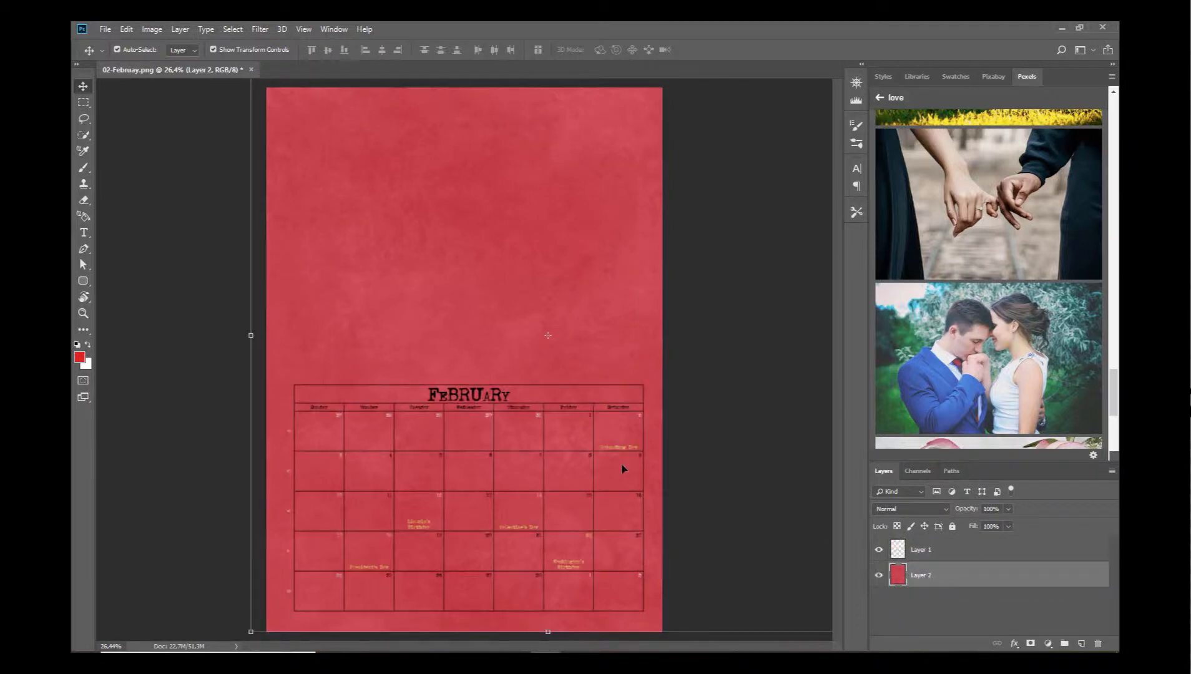
Step: Examine the legibility of the recoloured dates and holiday text against the red paper across the calendar grid
key("ctrl")
key("ctrl+plus")
key("ctrl+plus")
key("ctrl+plus")
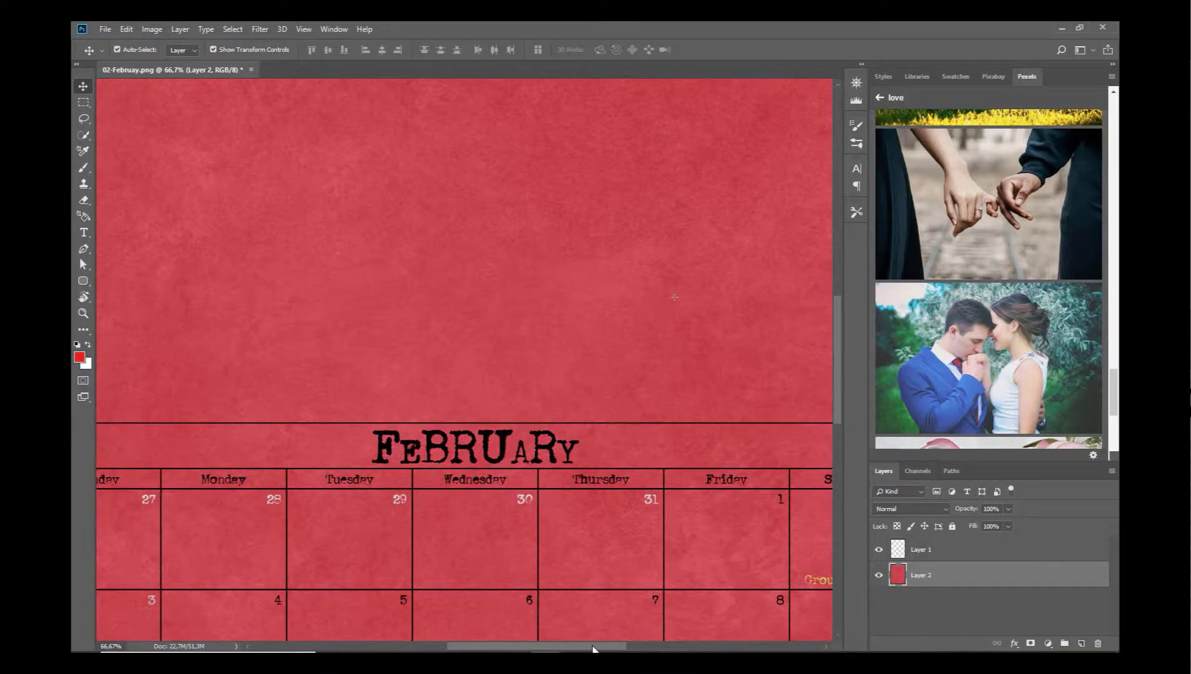
left_click_drag(593, 647, 558, 646)
scroll(534, 601, "down", 5)
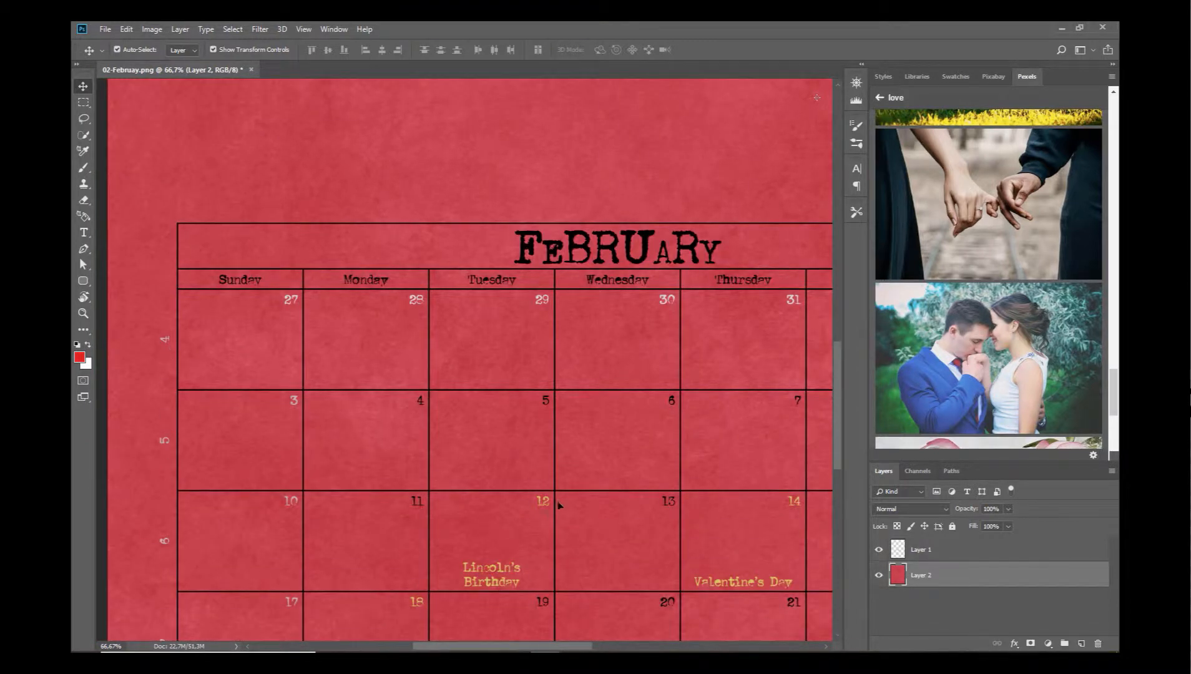
scroll(562, 508, "down", 2)
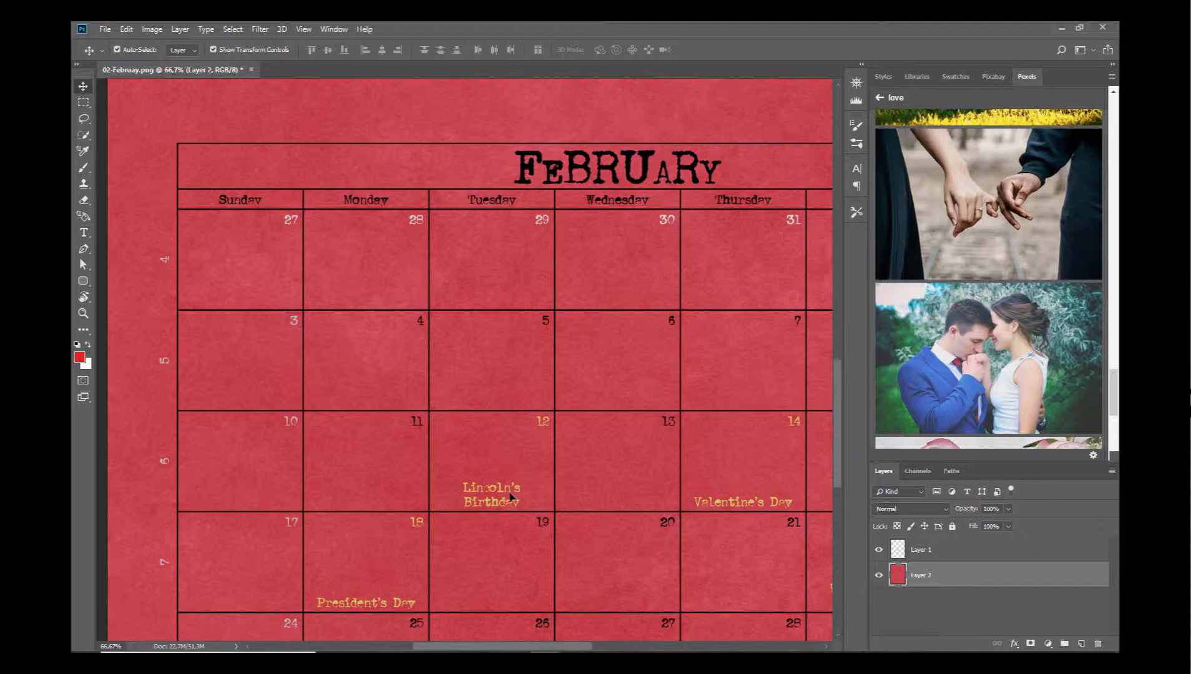
left_click_drag(540, 648, 609, 648)
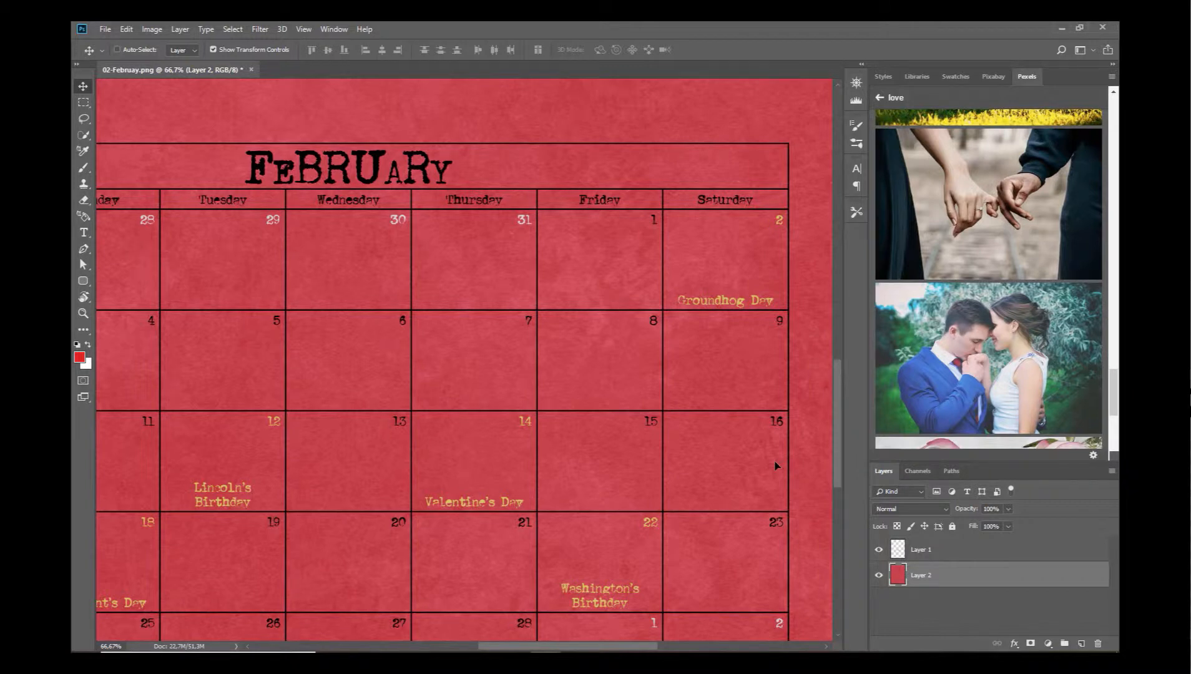
key("ctrl+0")
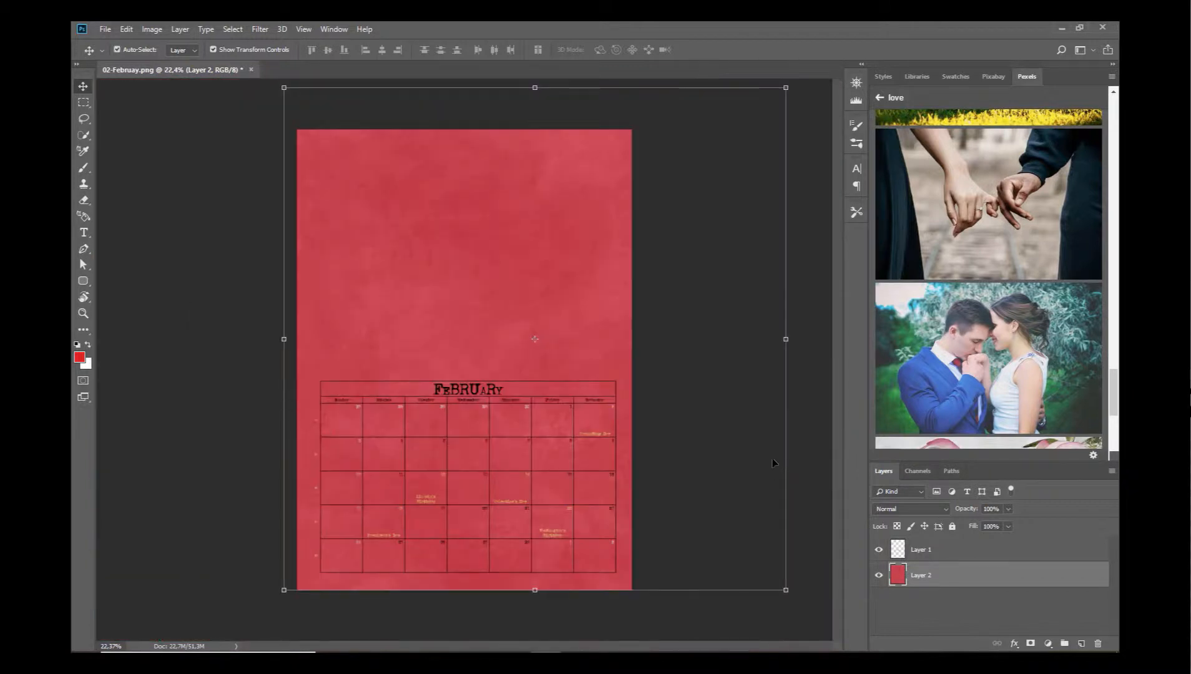
key("ctrl+plus")
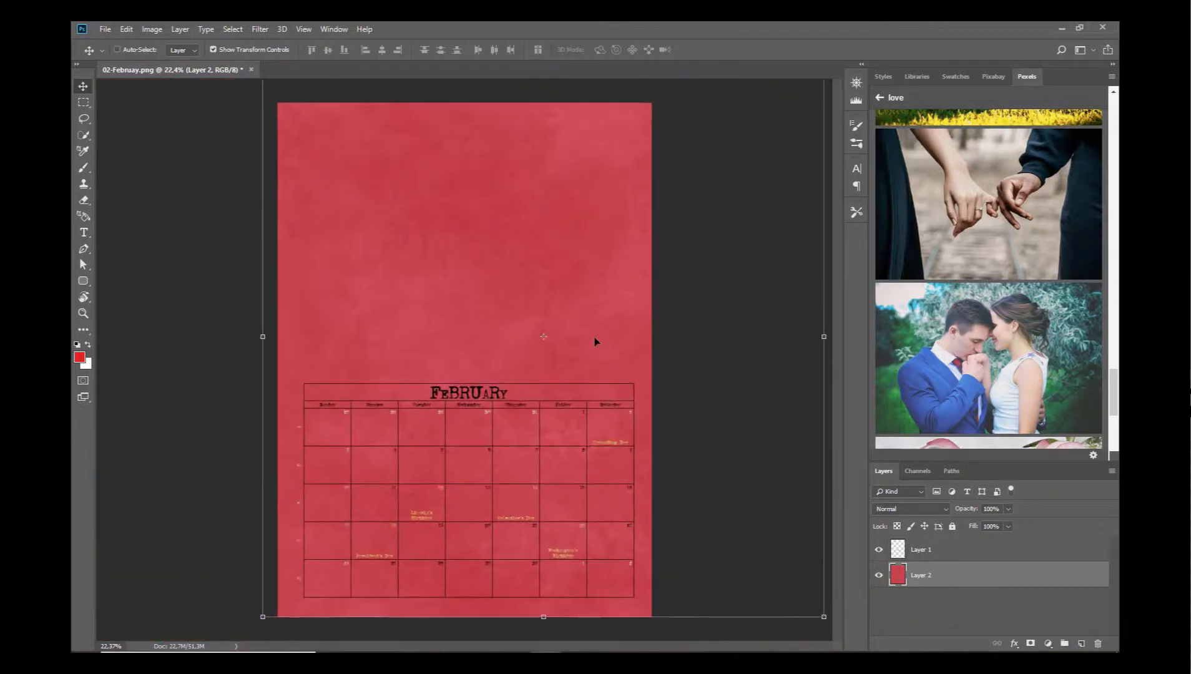
key("ctrl+plus")
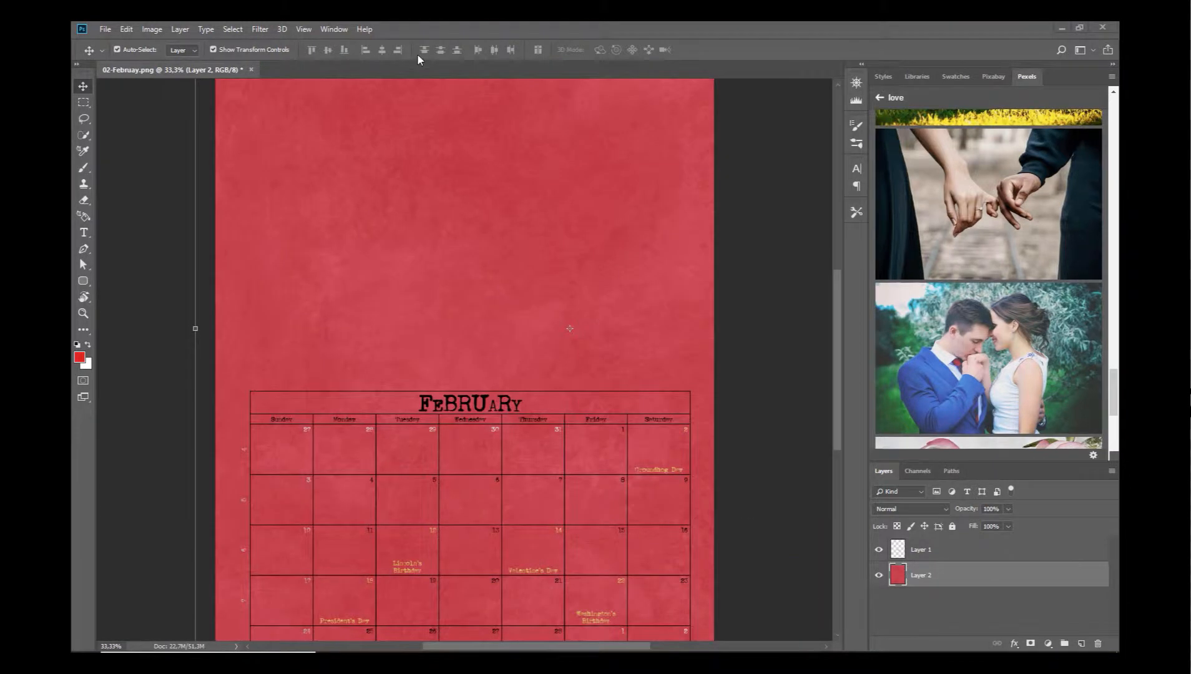
Step: Copy the holding-hands photo from Untitled-2 into the calendar document, above the February grid and between the calendar and red paper layers
mouse_move(544, 651)
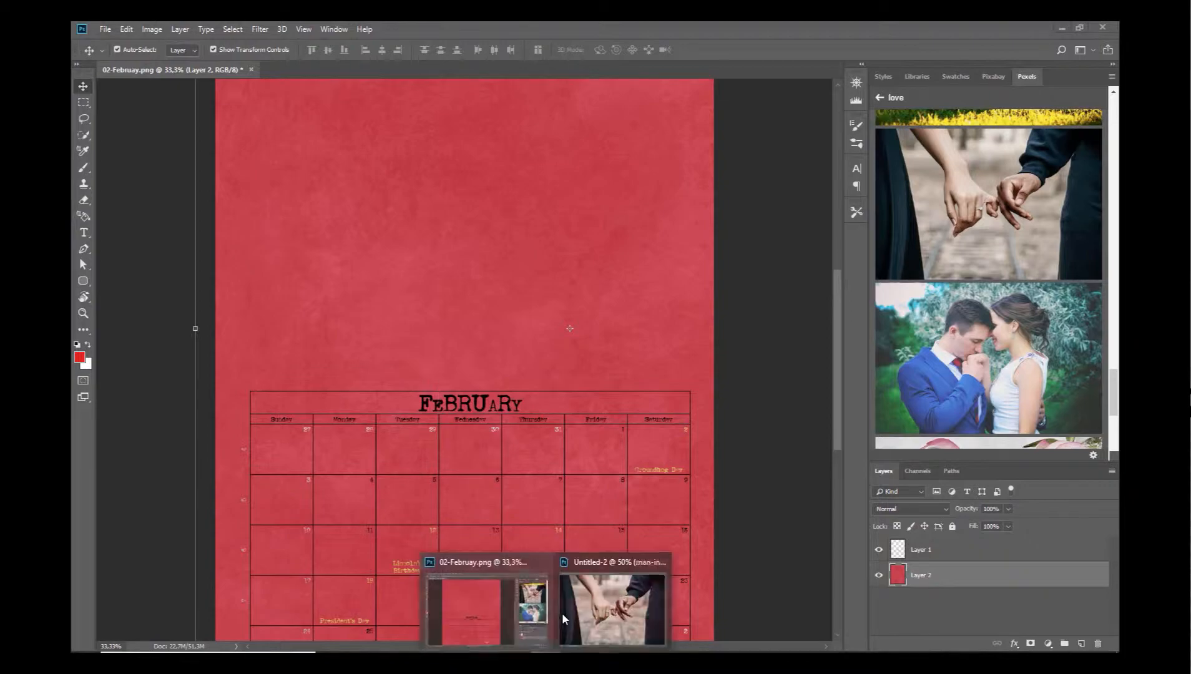
left_click(581, 563)
left_click_drag(527, 80, 529, 355)
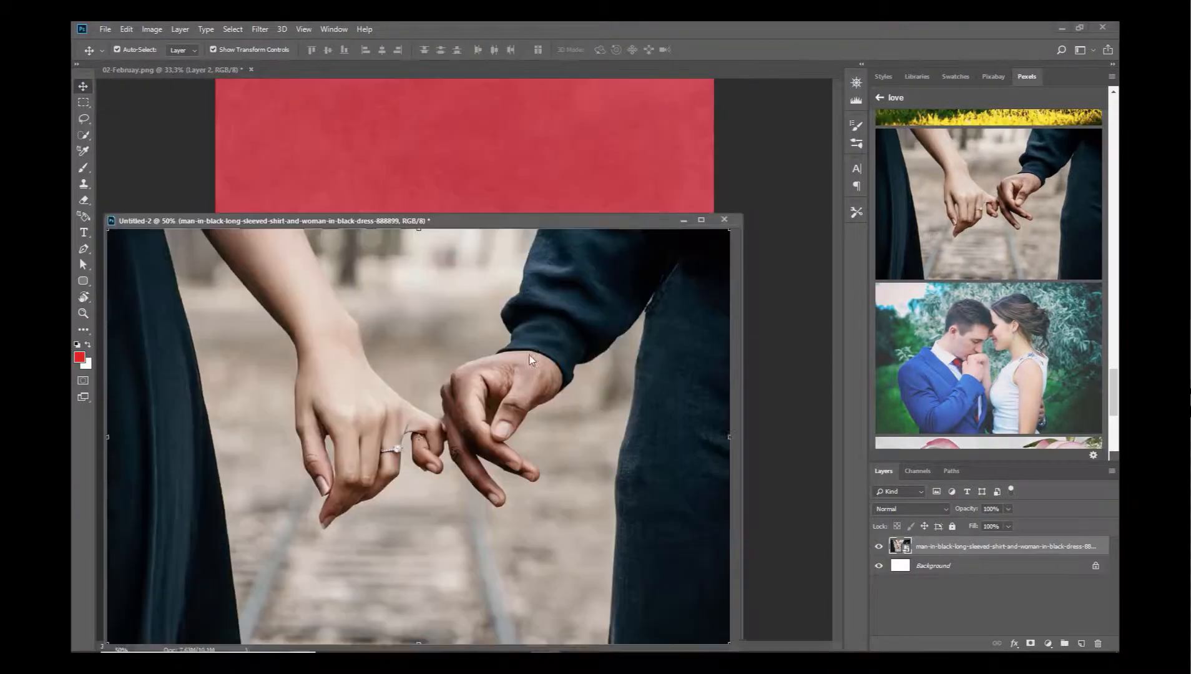
left_click_drag(530, 424, 584, 168)
left_click(687, 355)
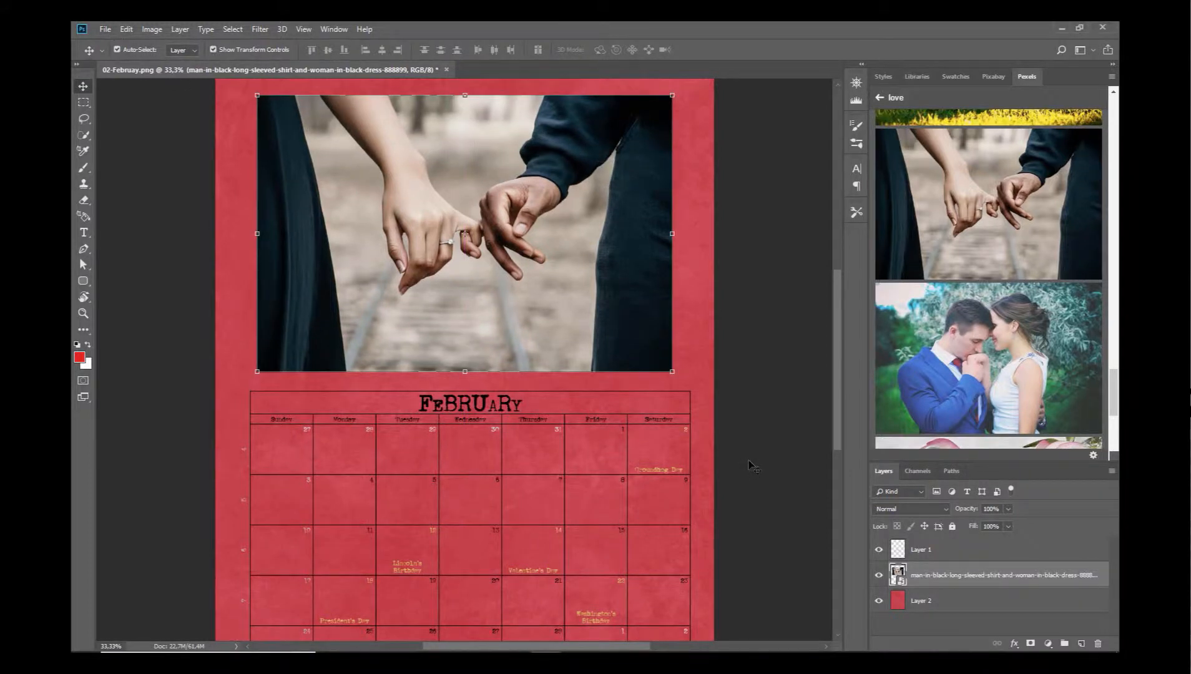
Step: Switch to Adobe Bridge and open nbk-precious-outofthebox-2.psd from the nbk-PRECIOUS-outofthebox folder inside Februar
left_click(484, 651)
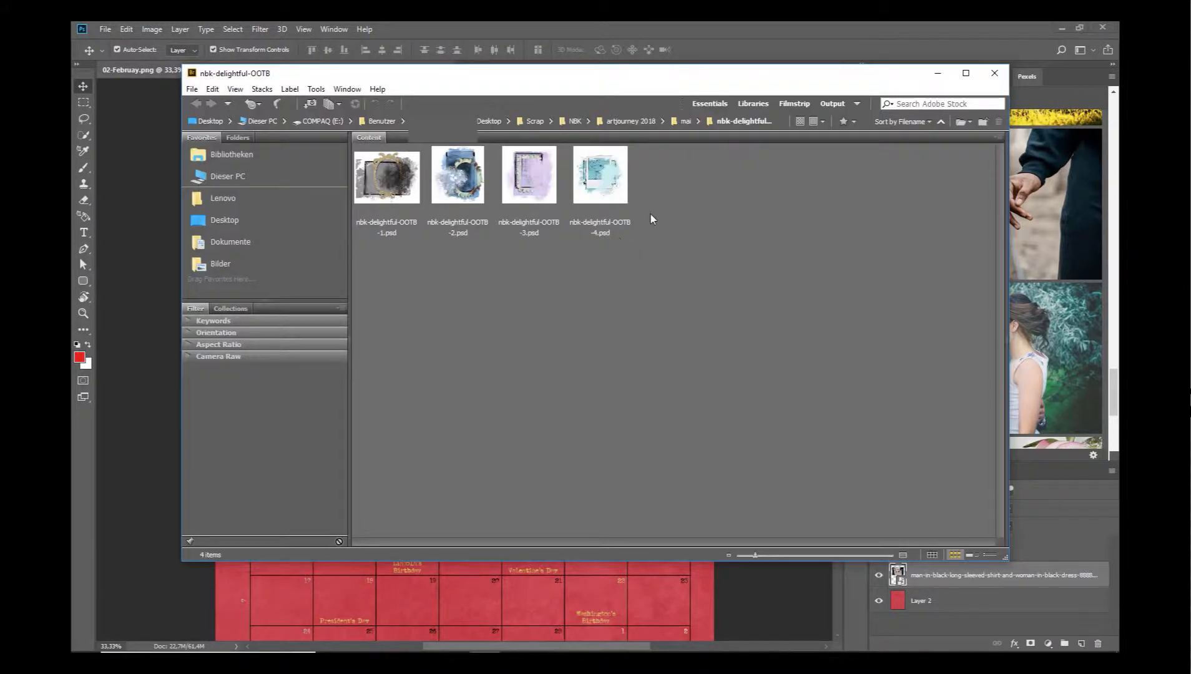
left_click(622, 123)
double_click(532, 180)
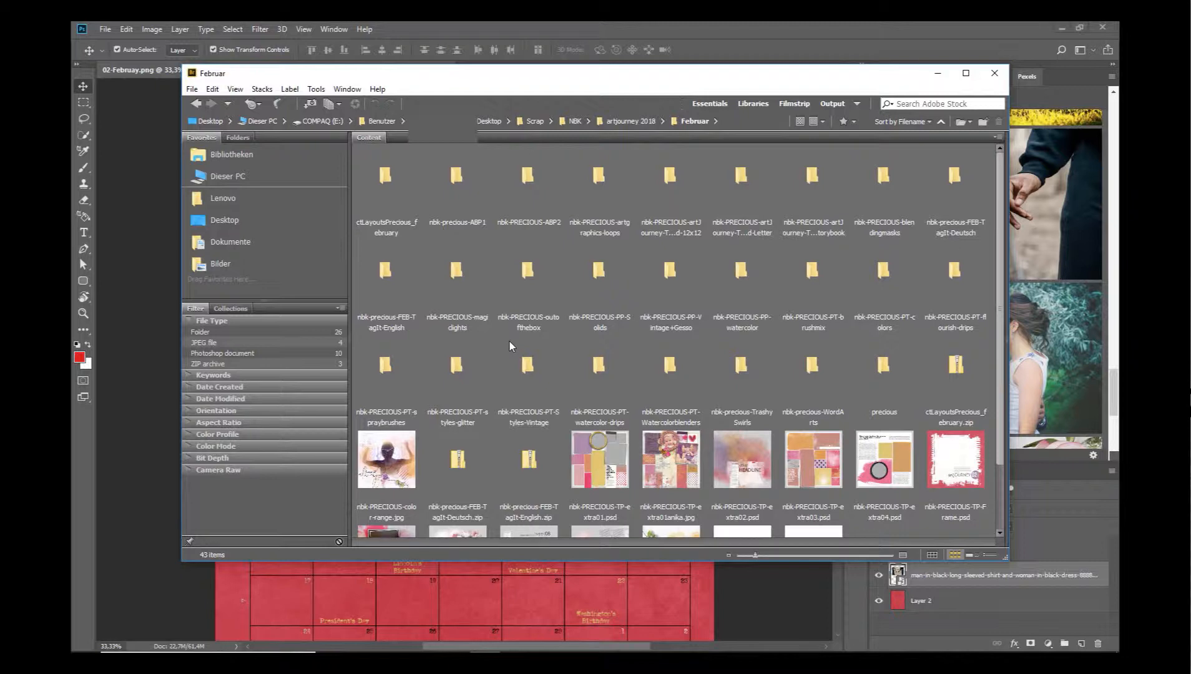
double_click(529, 271)
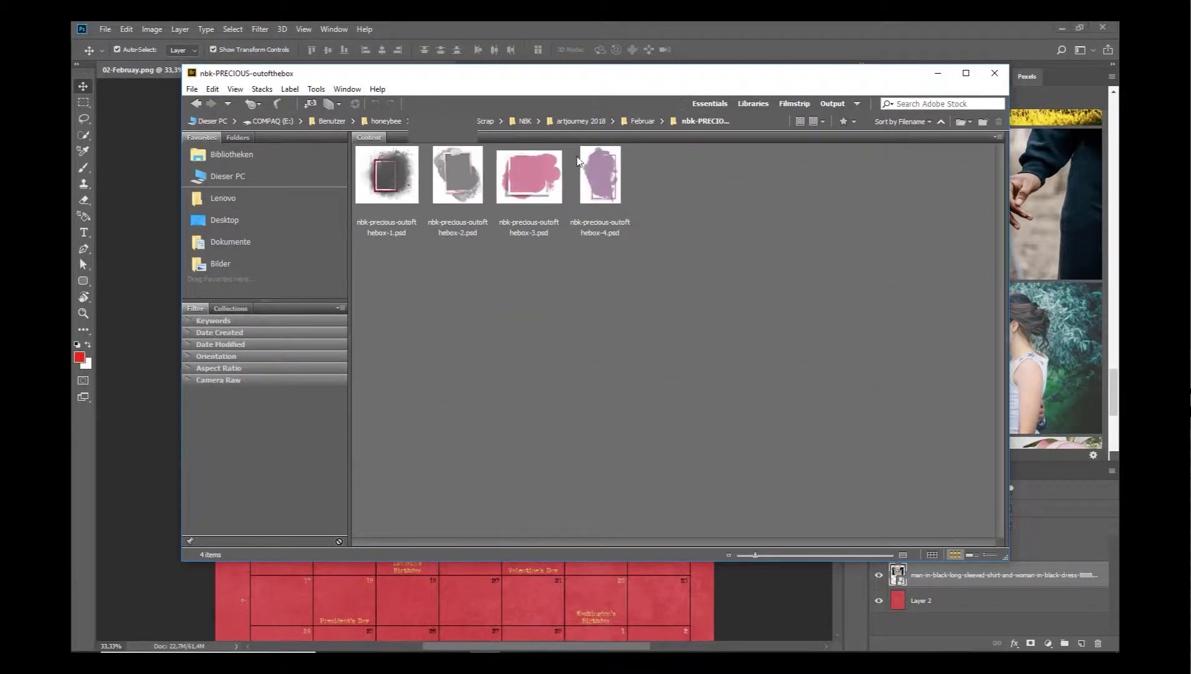
left_click(450, 169)
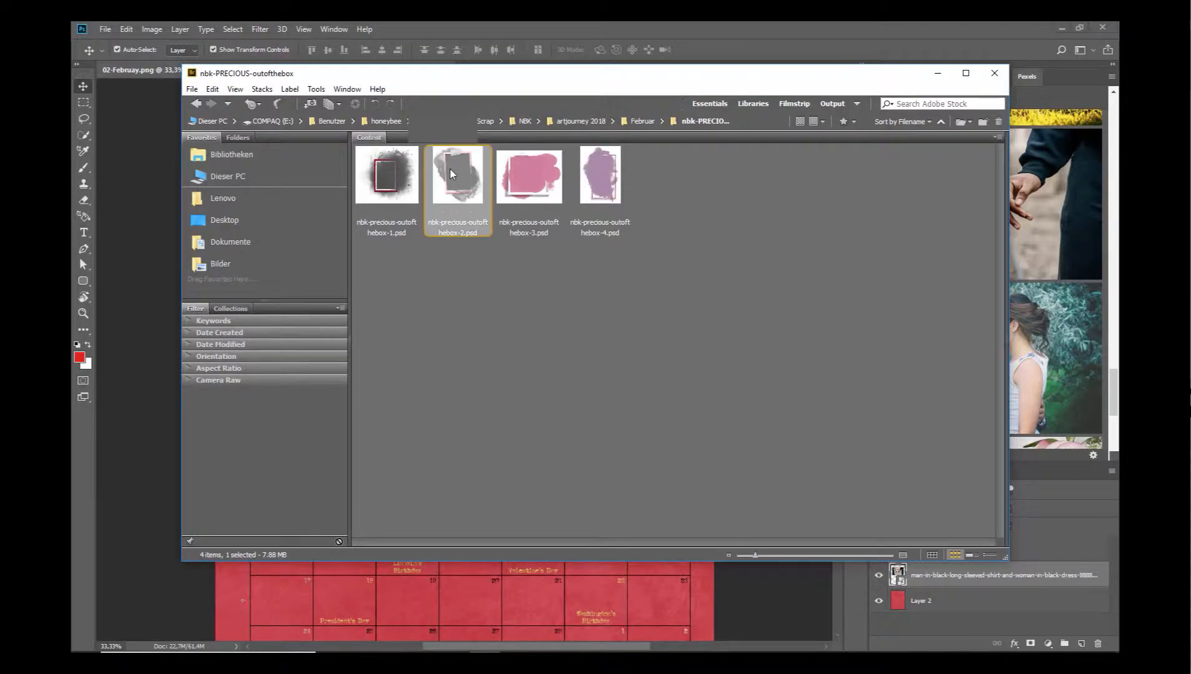
double_click(450, 169)
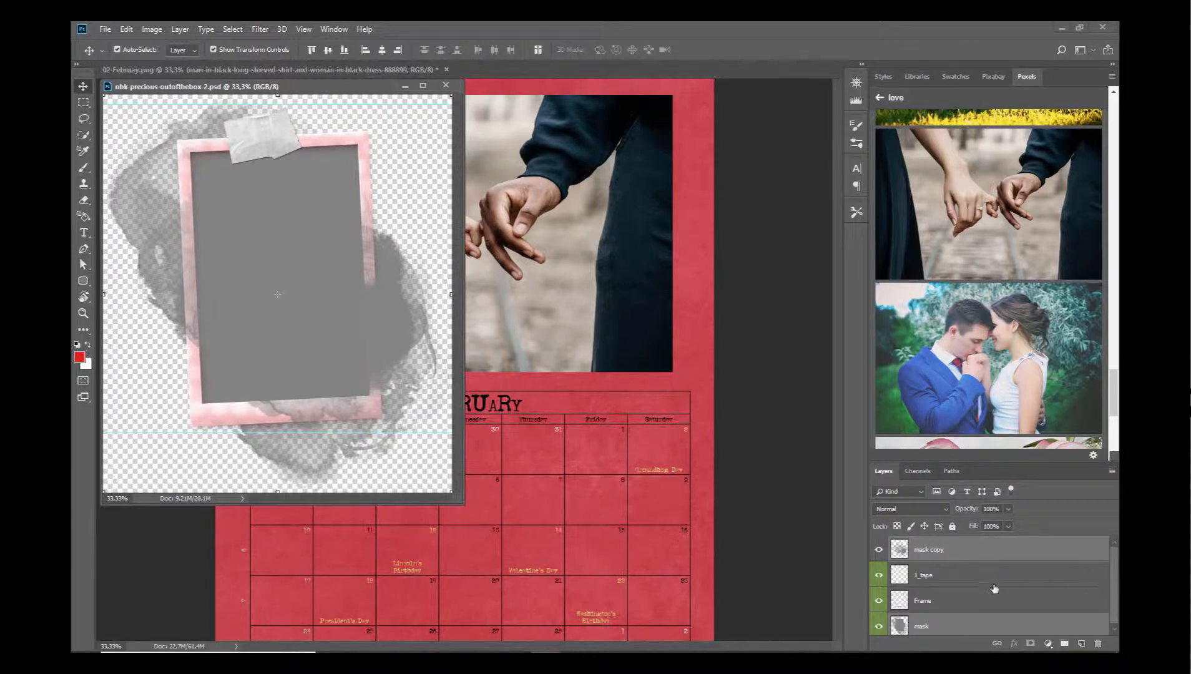
Step: Copy the template's mask copy, 1_tape, Frame and mask layers into the calendar document over the photo, and close the template
left_click(952, 552)
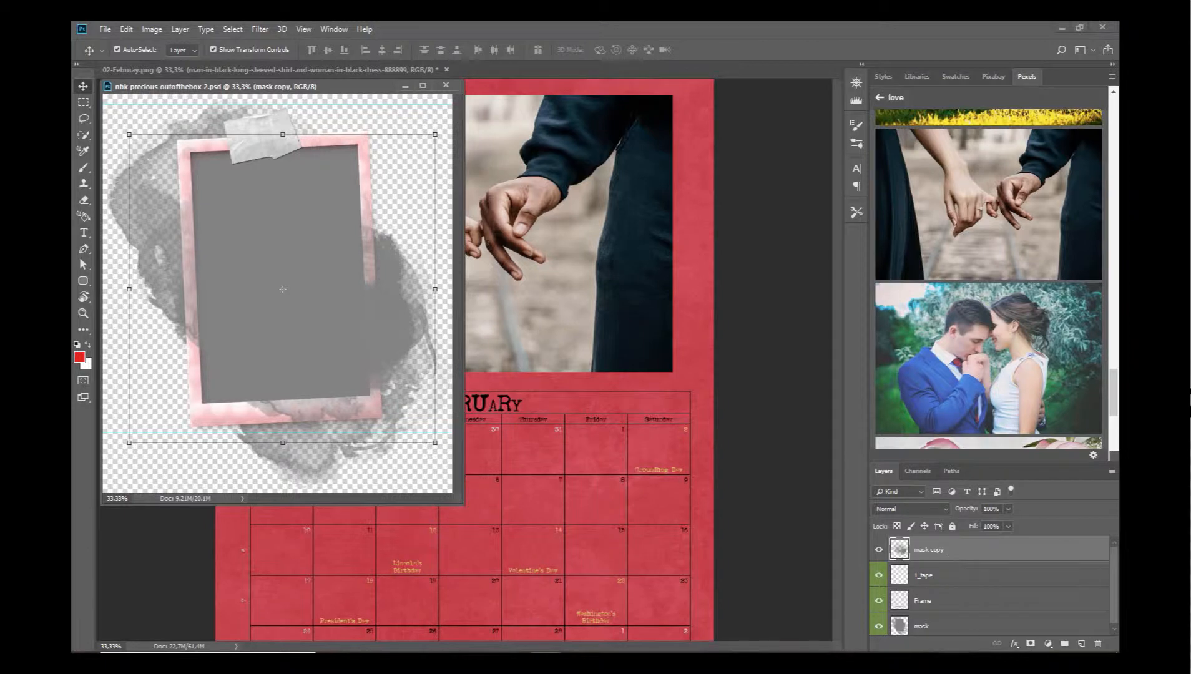
left_click(958, 623, "shift")
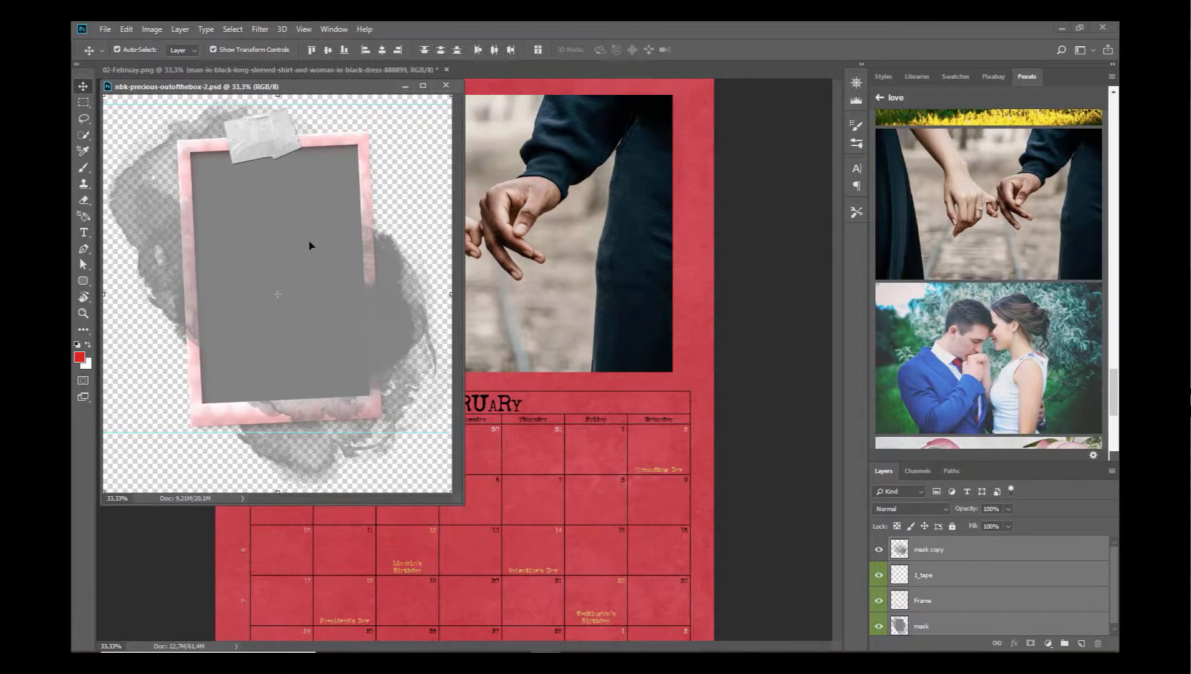
left_click_drag(269, 240, 509, 221)
left_click(445, 85)
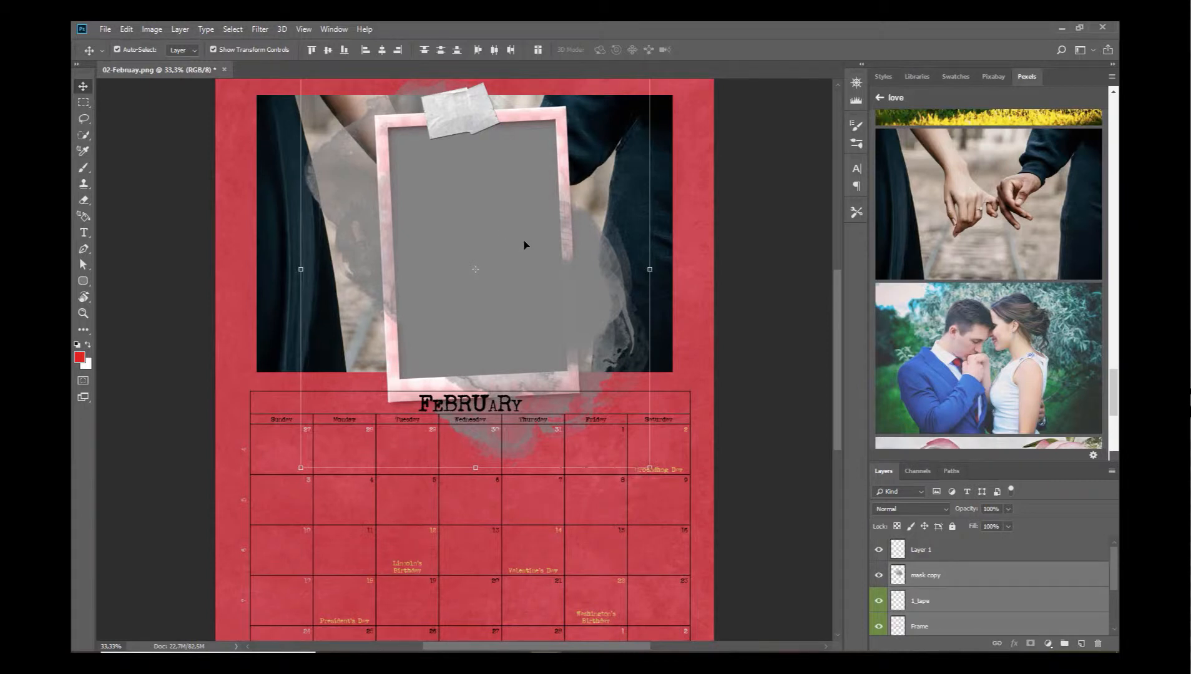
Step: Rotate the frame template layers 90° clockwise and position them over the holding-hands photo
key("ctrl+z")
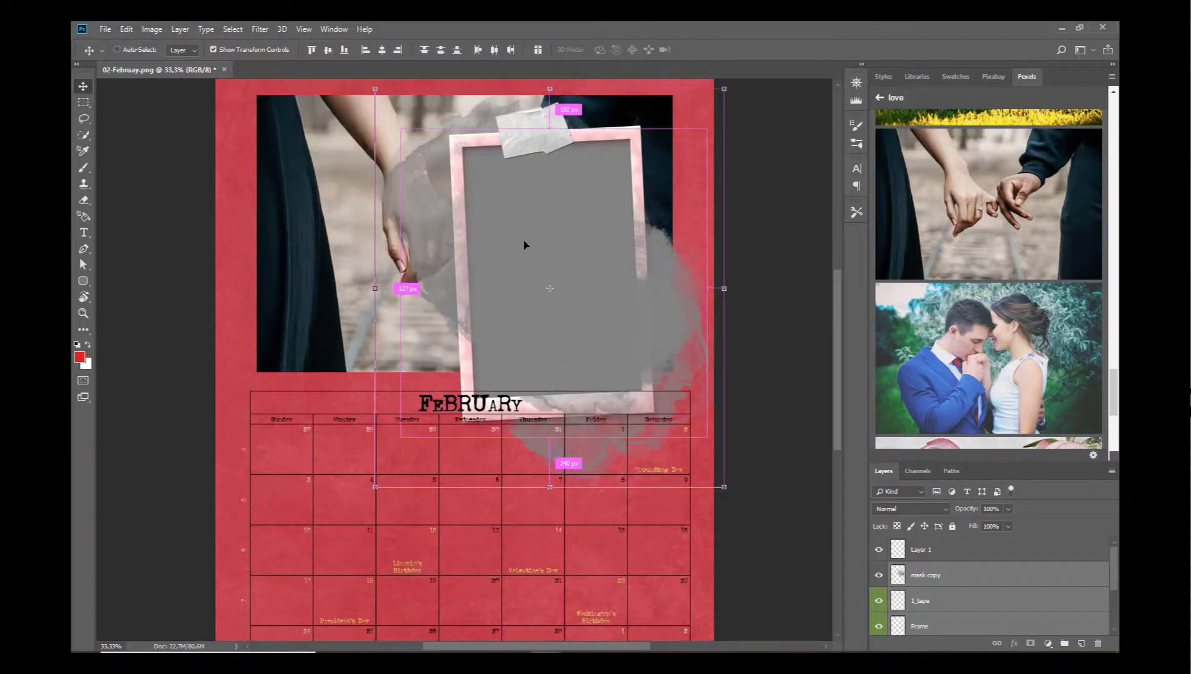
key("ctrl+t")
right_click(523, 244)
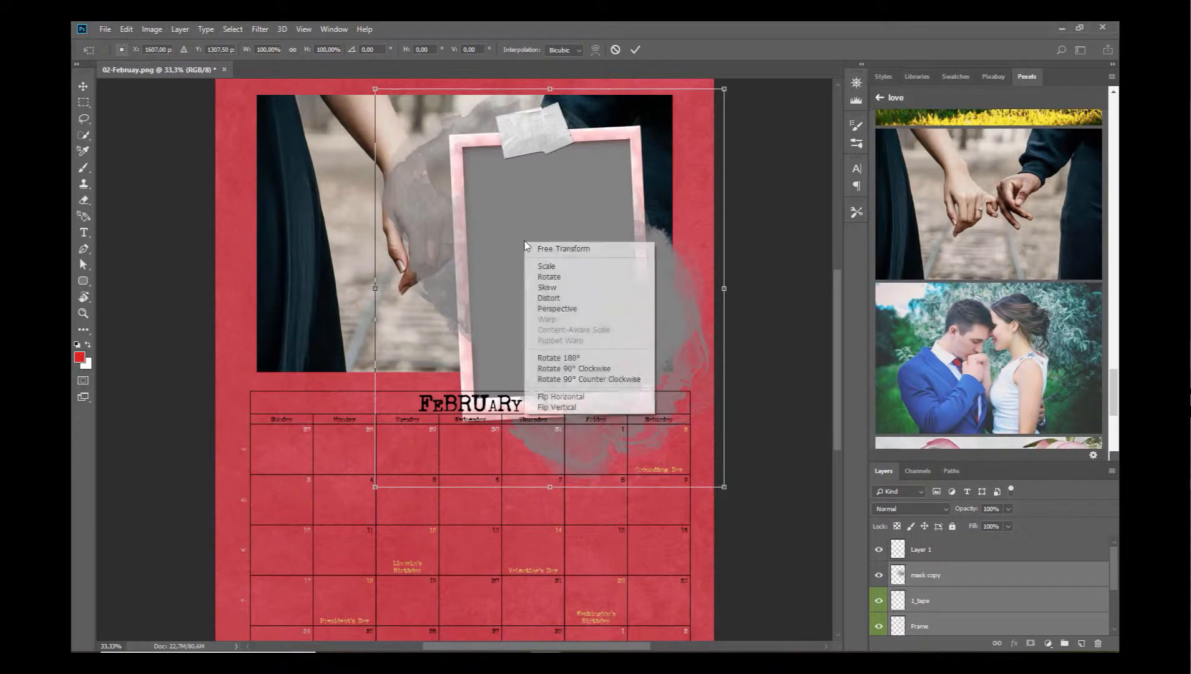
left_click(571, 367)
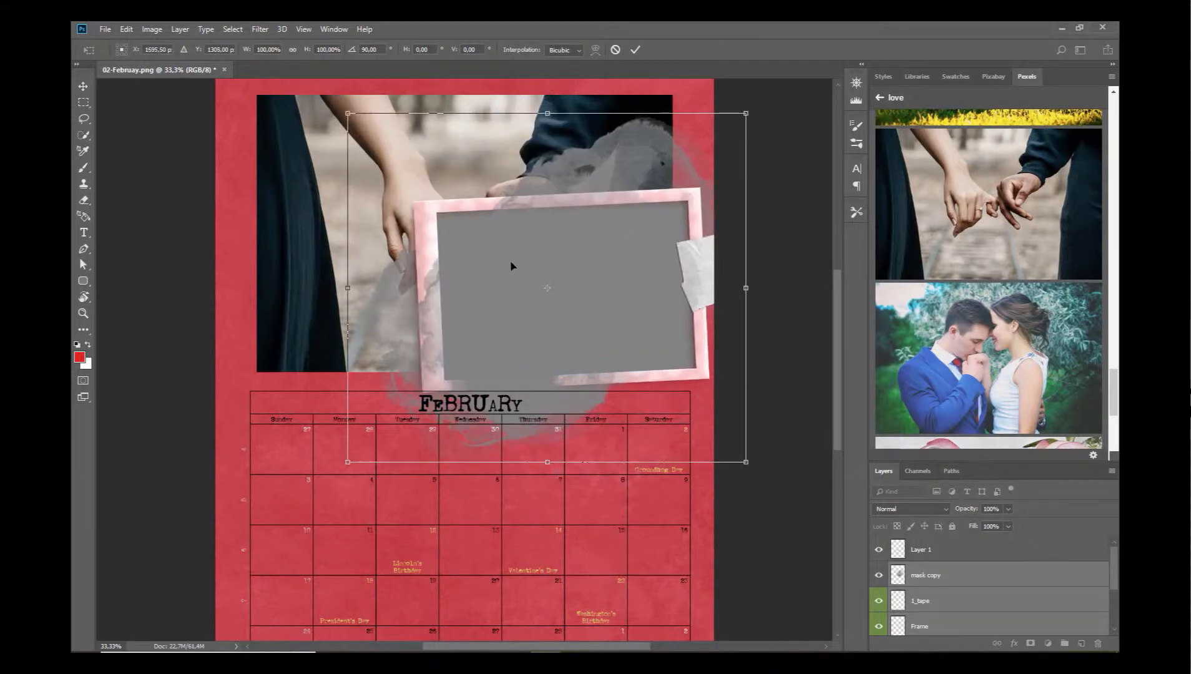
left_click_drag(577, 288, 475, 251)
left_click(633, 50)
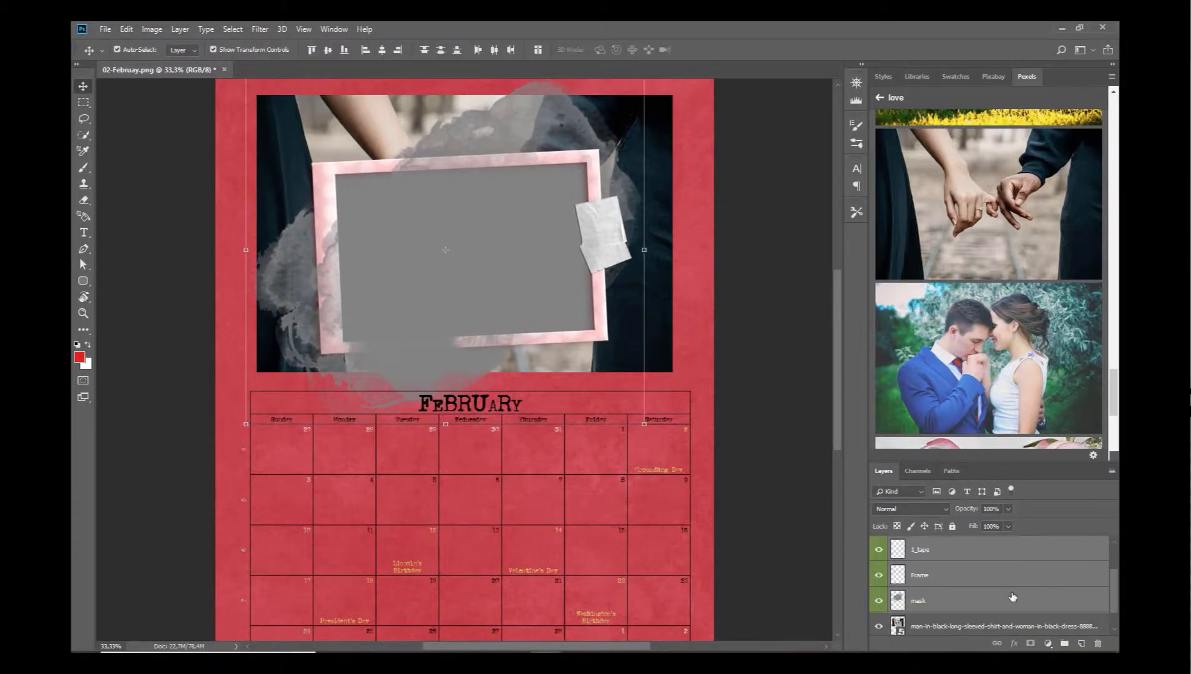
Step: Duplicate the holding-hands photo layer
scroll(998, 586, "down", 3)
left_click(961, 601)
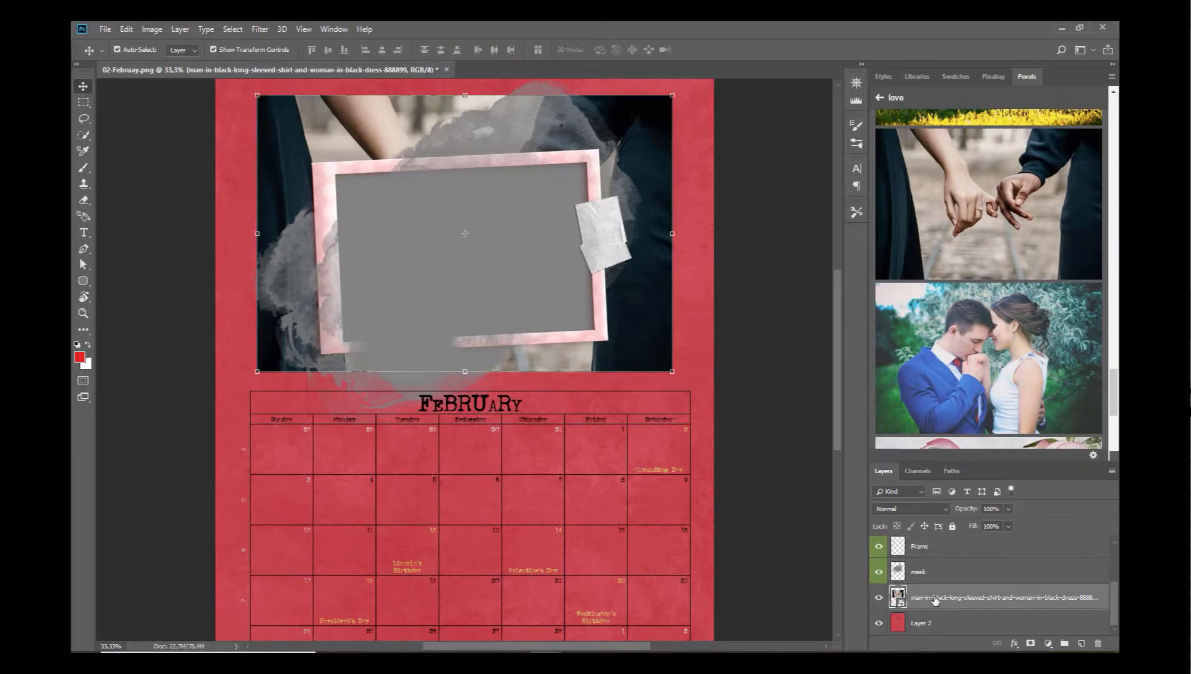
key("ctrl+j")
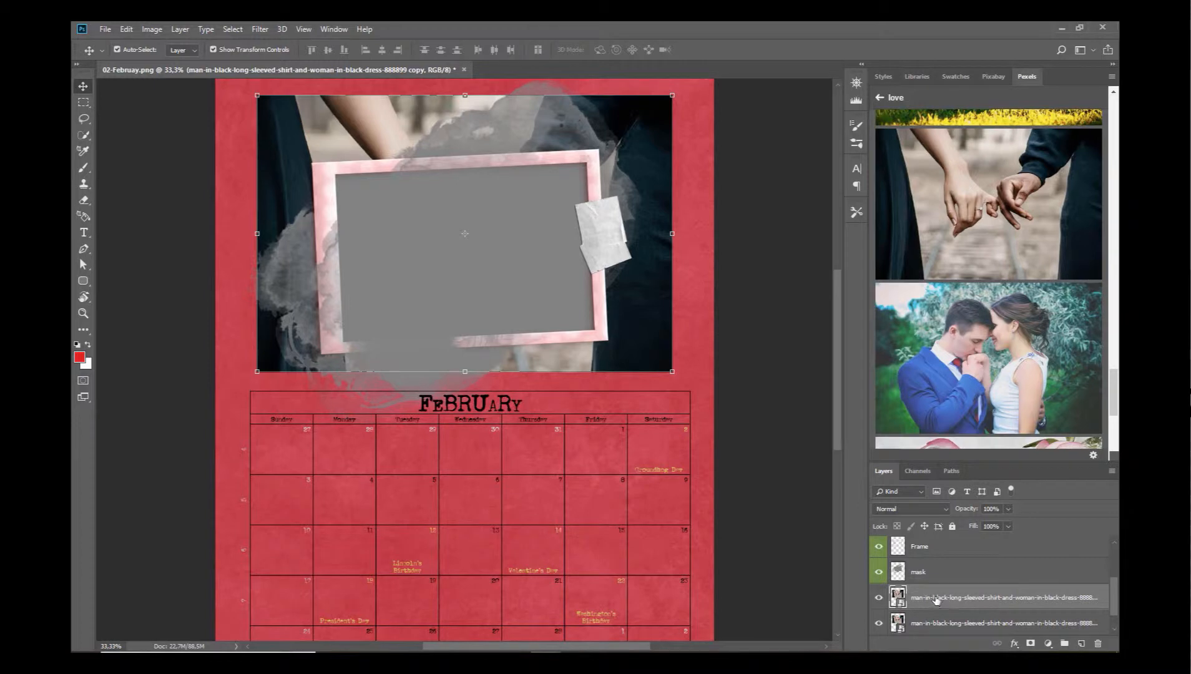
Step: Move the duplicated photo layer directly above the mask copy layer and clip it to that mask
left_click(924, 573)
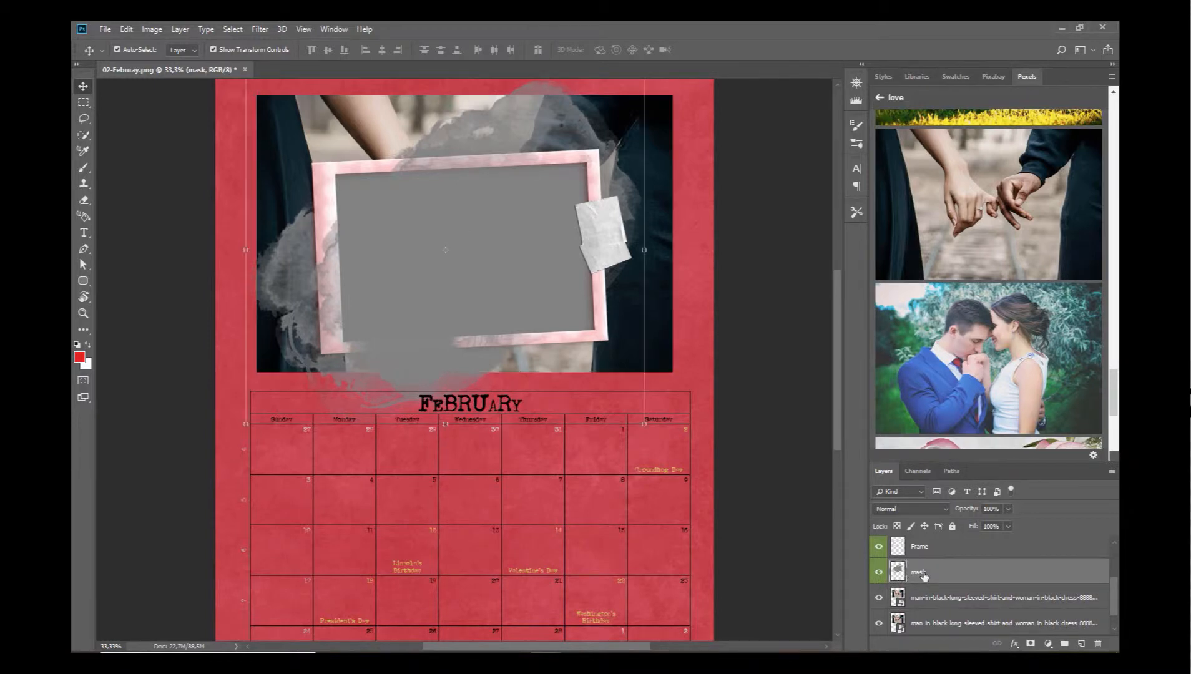
mouse_move(1112, 600)
left_mouse_down()
mouse_move(1112, 569)
mouse_move(1112, 608)
left_mouse_up()
left_click(961, 574)
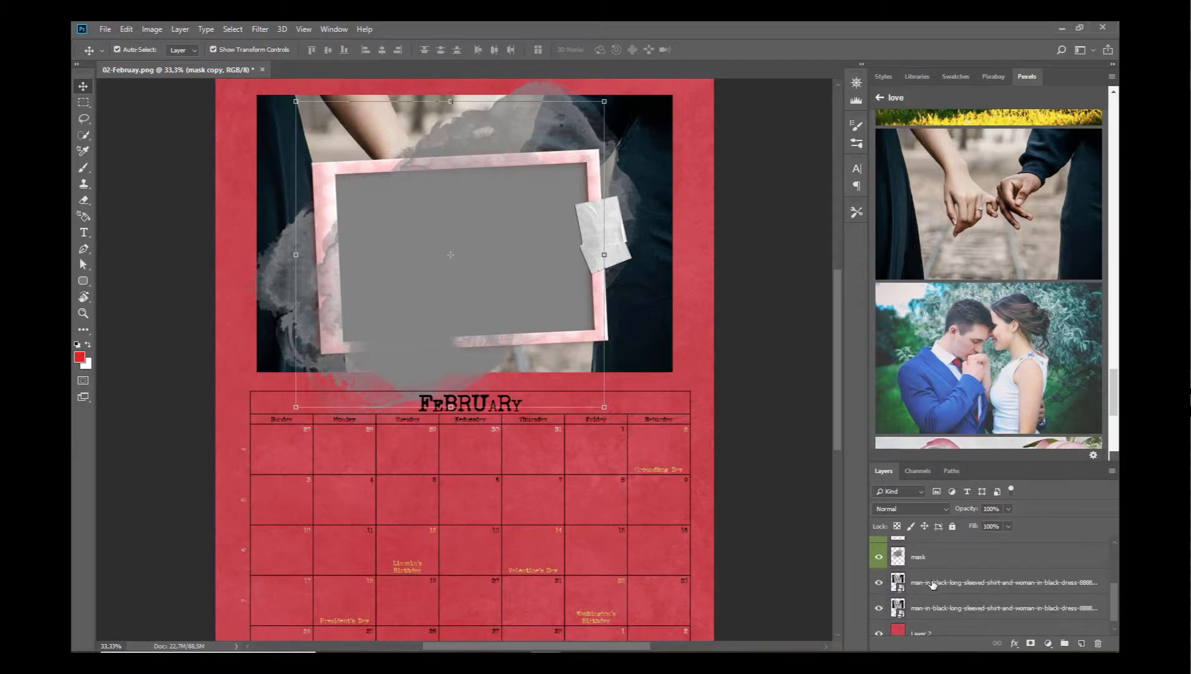
mouse_move(932, 586)
left_mouse_down()
mouse_move(934, 552)
mouse_move(939, 610)
mouse_move(936, 565)
left_mouse_up()
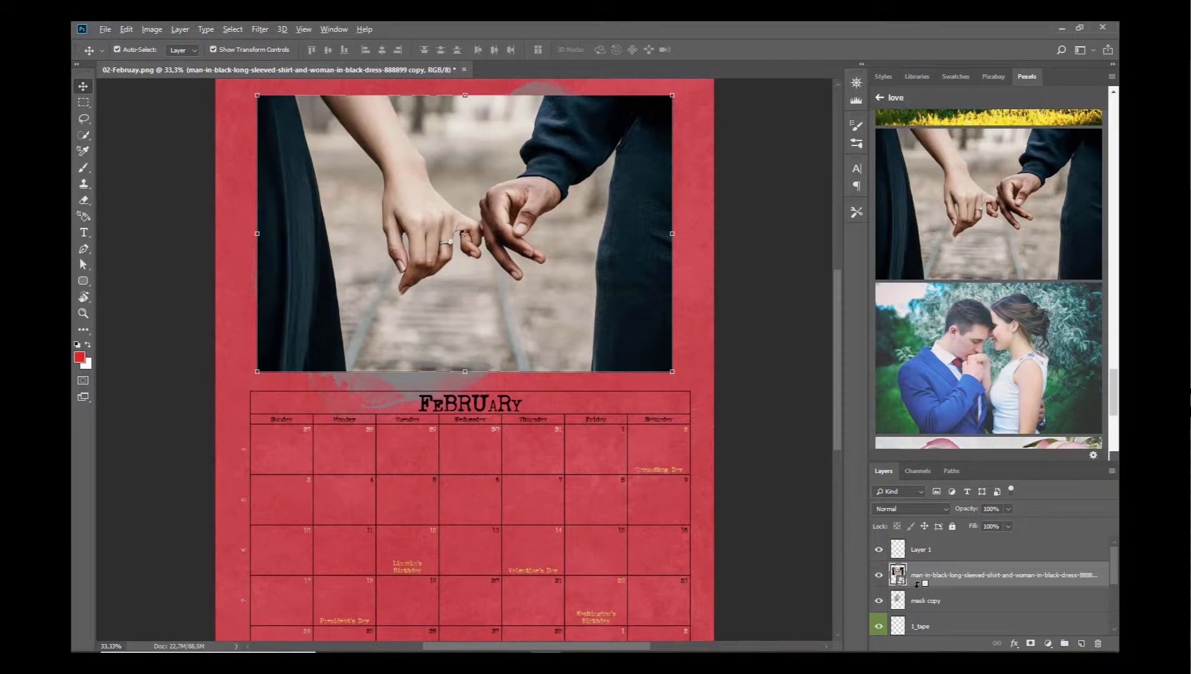
left_click(916, 586, "alt")
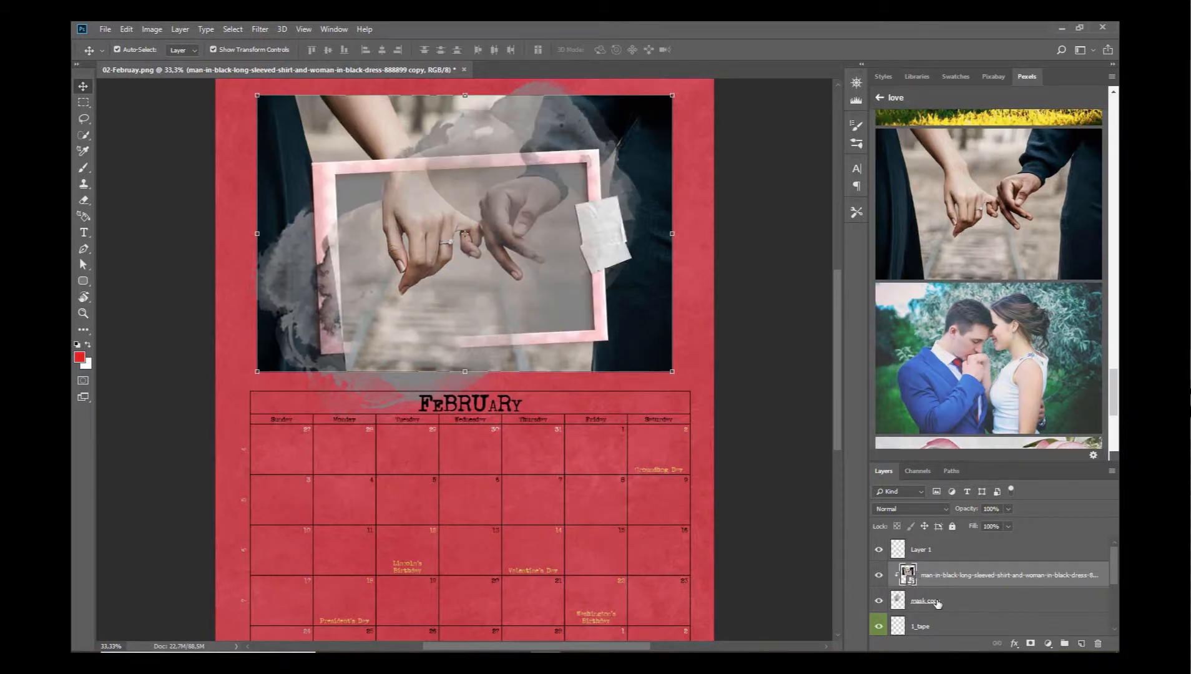
Step: Move the original photo layer directly above the mask layer, below Frame, and clip it to that mask
scroll(939, 602, "down", 3)
left_click_drag(925, 629, 931, 588)
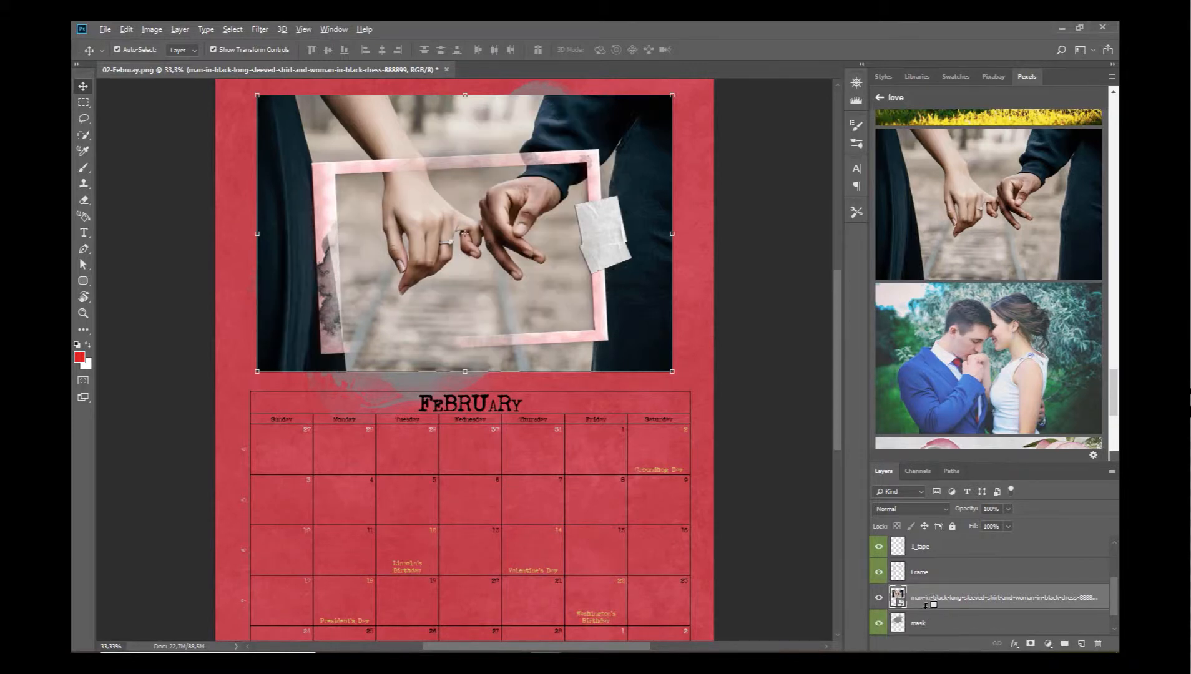
left_click(923, 605, "alt")
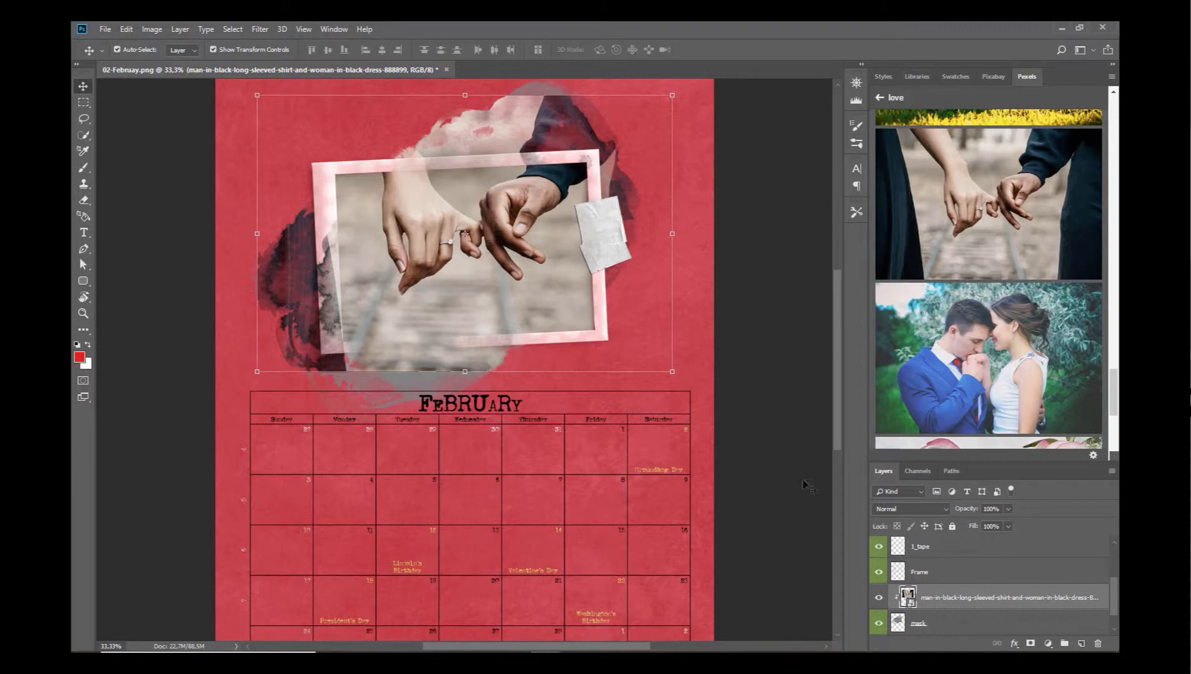
Step: Narrow the mask layer from its left edge to about 85% width and apply the transform
left_click(930, 625)
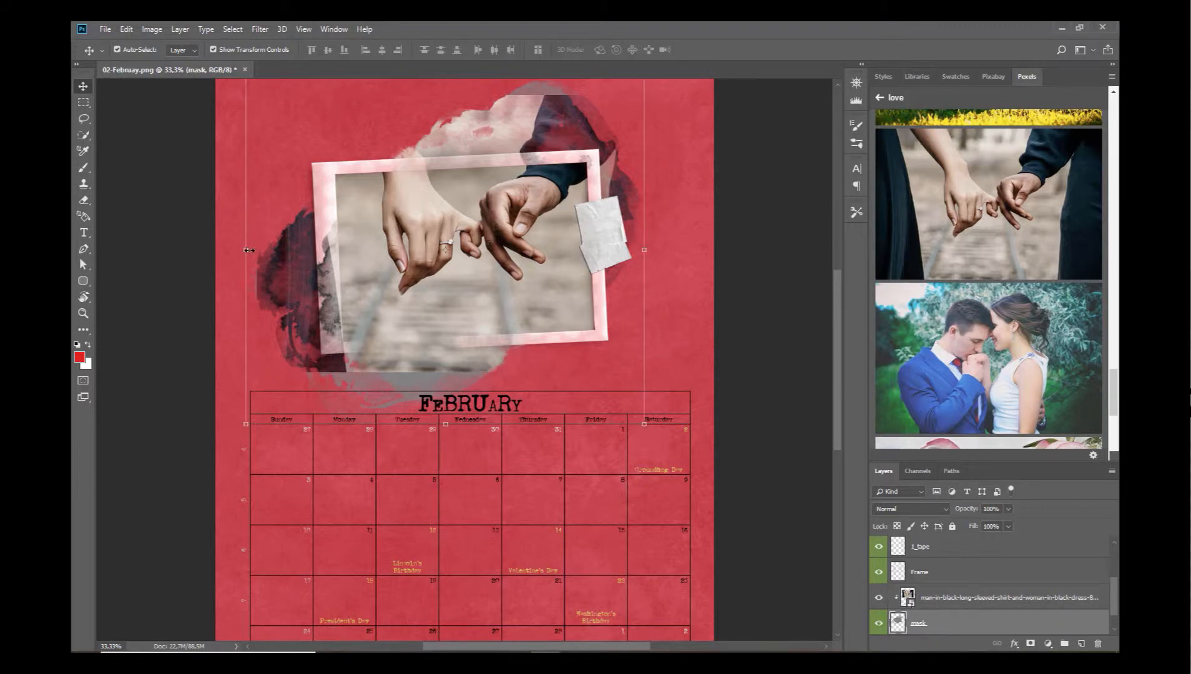
left_click_drag(248, 251, 305, 249)
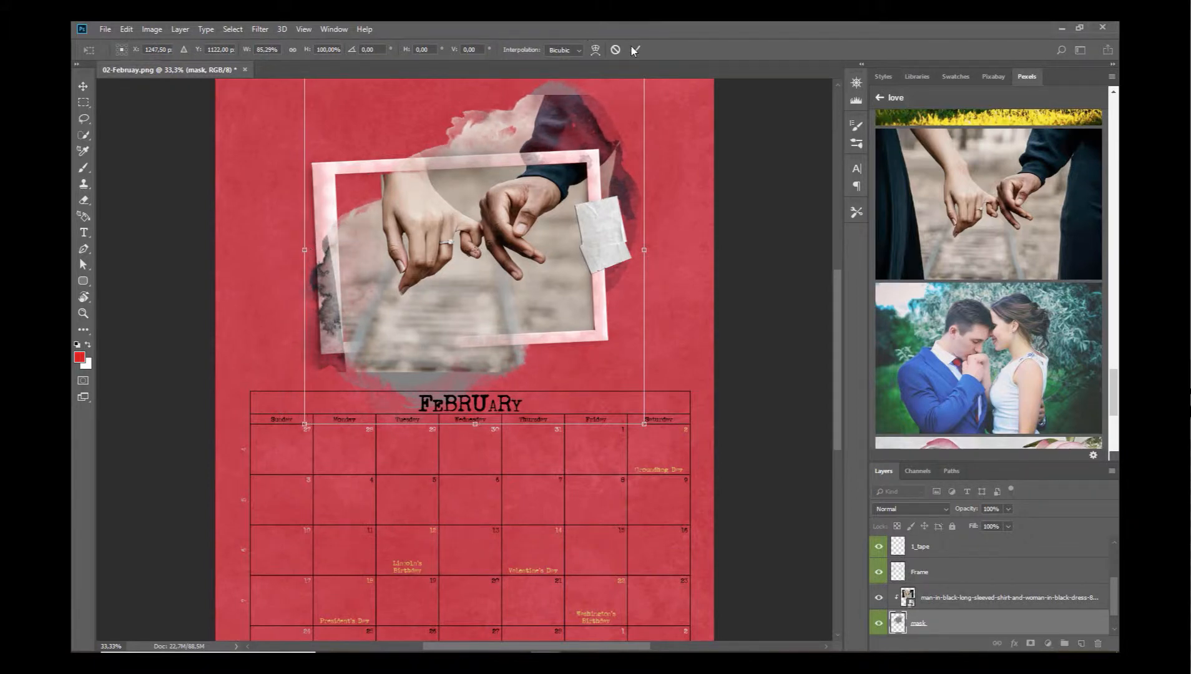
left_click(634, 50)
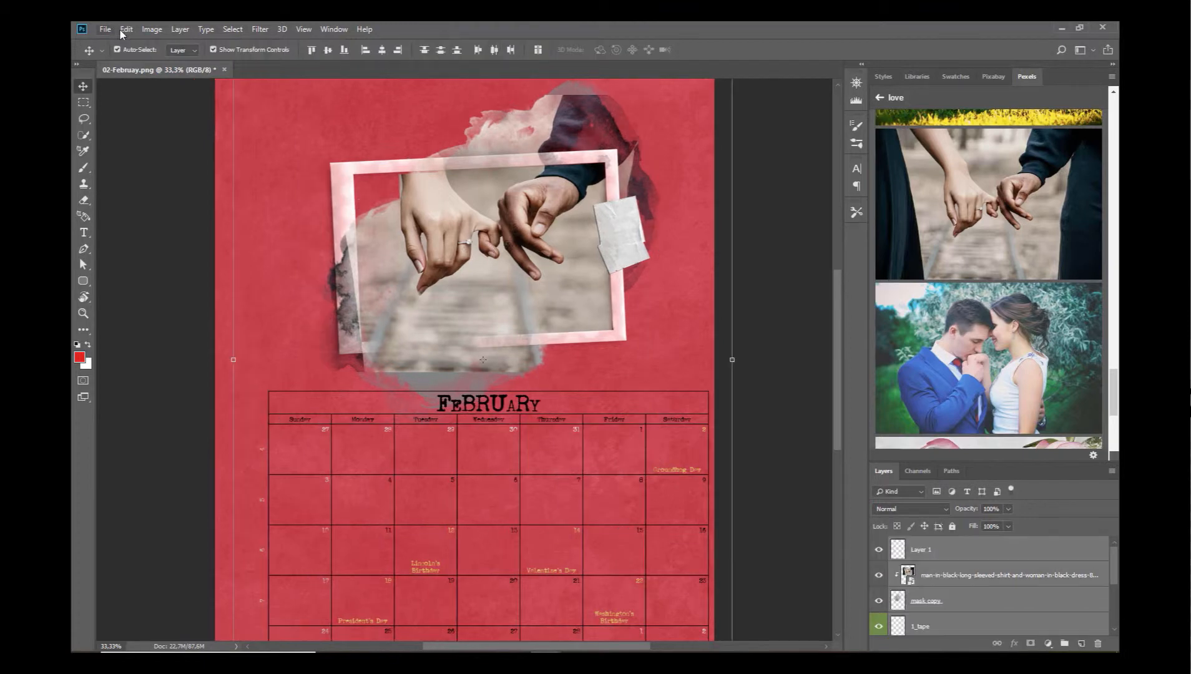
Step: Undo the last move of the selected layers
left_click(126, 28)
left_click(131, 43)
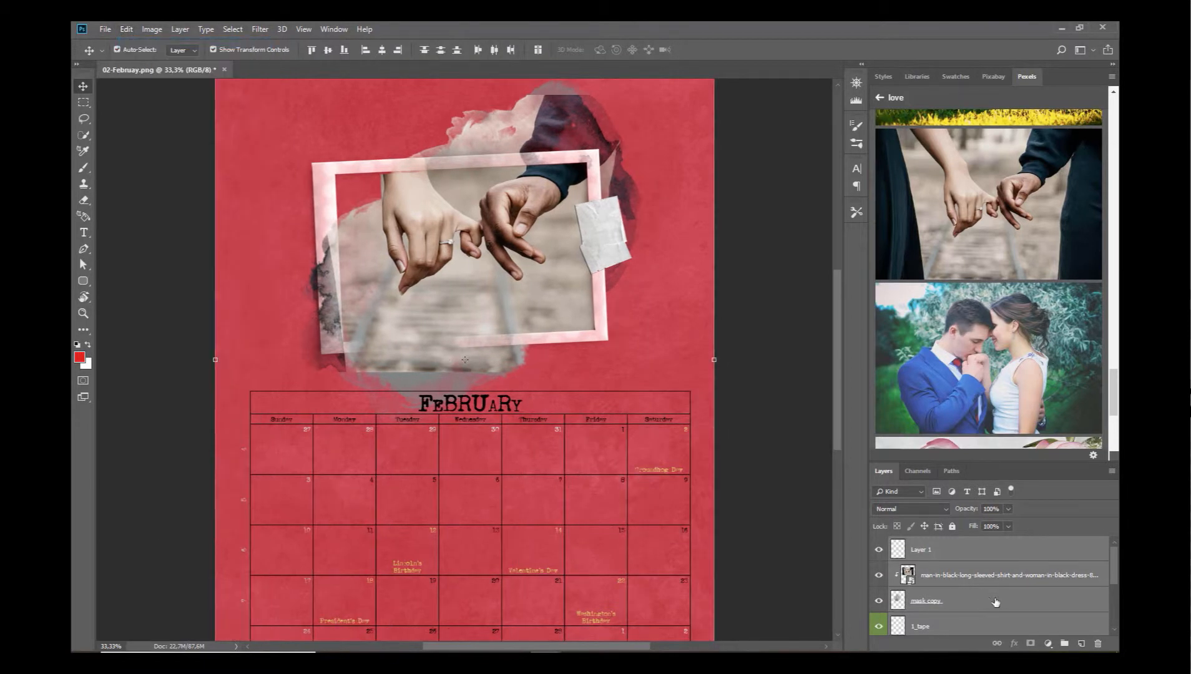
Step: Select all layers from the photo copy down to the mask layer and shift the framed photo arrangement slightly to the left
left_click(997, 584)
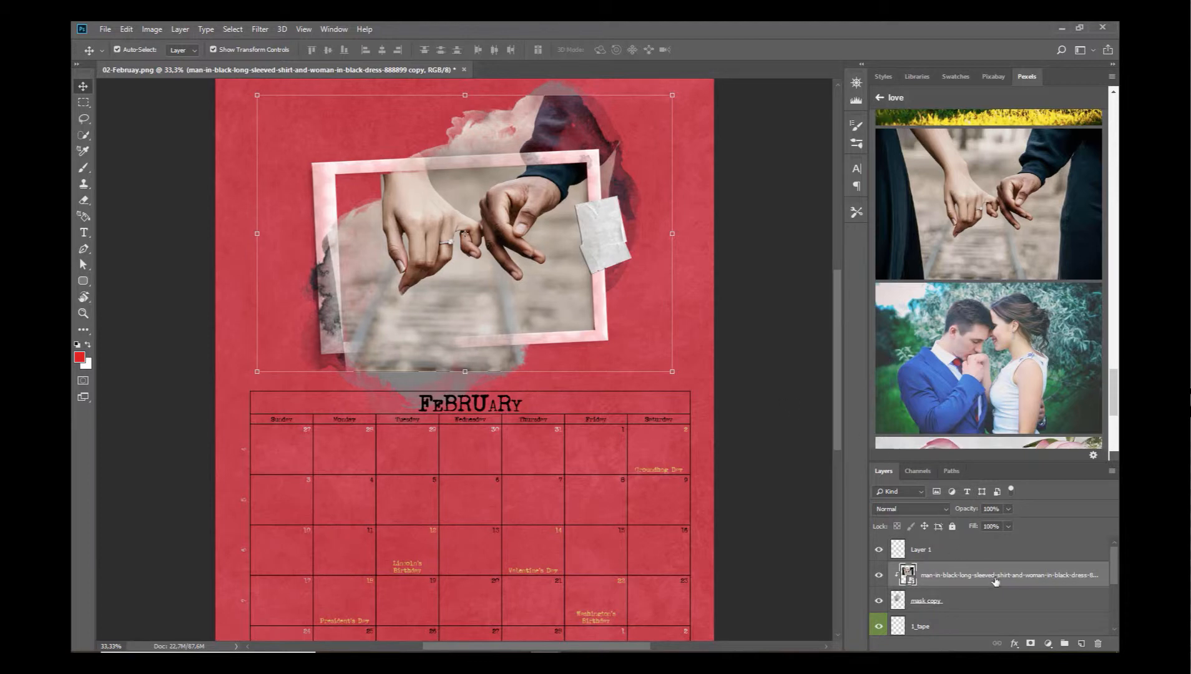
mouse_move(1112, 566)
left_mouse_down()
mouse_move(1103, 644)
mouse_move(1115, 568)
left_mouse_up()
left_click(976, 604)
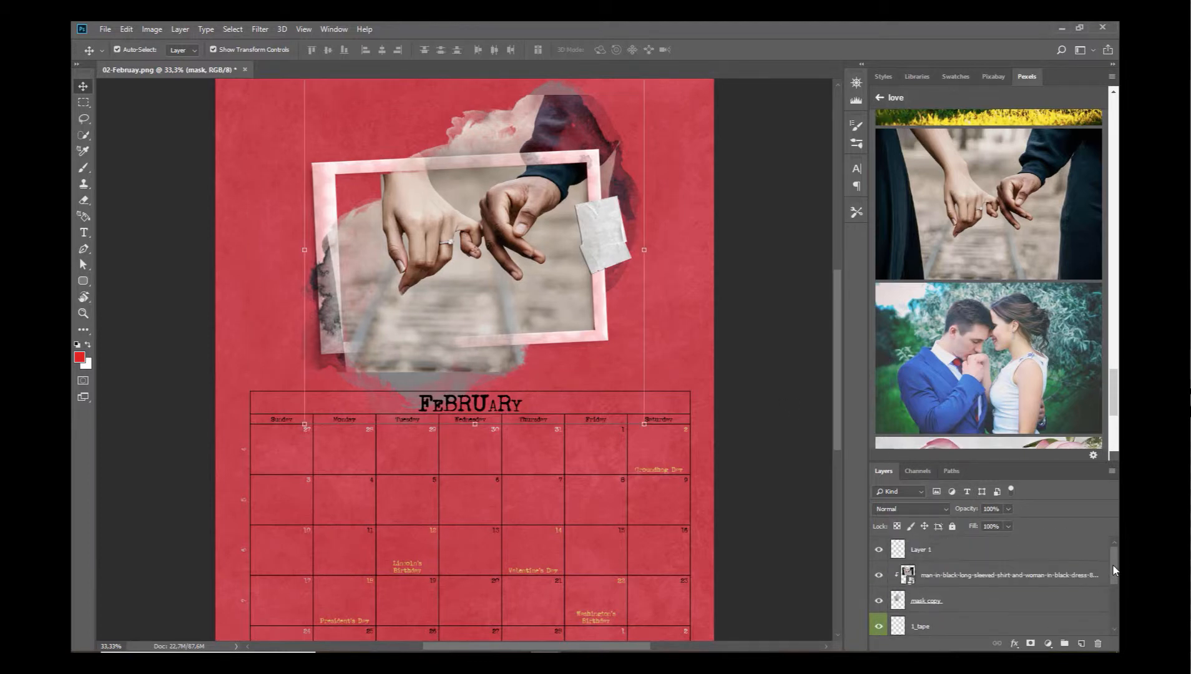
left_click(964, 577, "shift")
left_click_drag(549, 212, 523, 216)
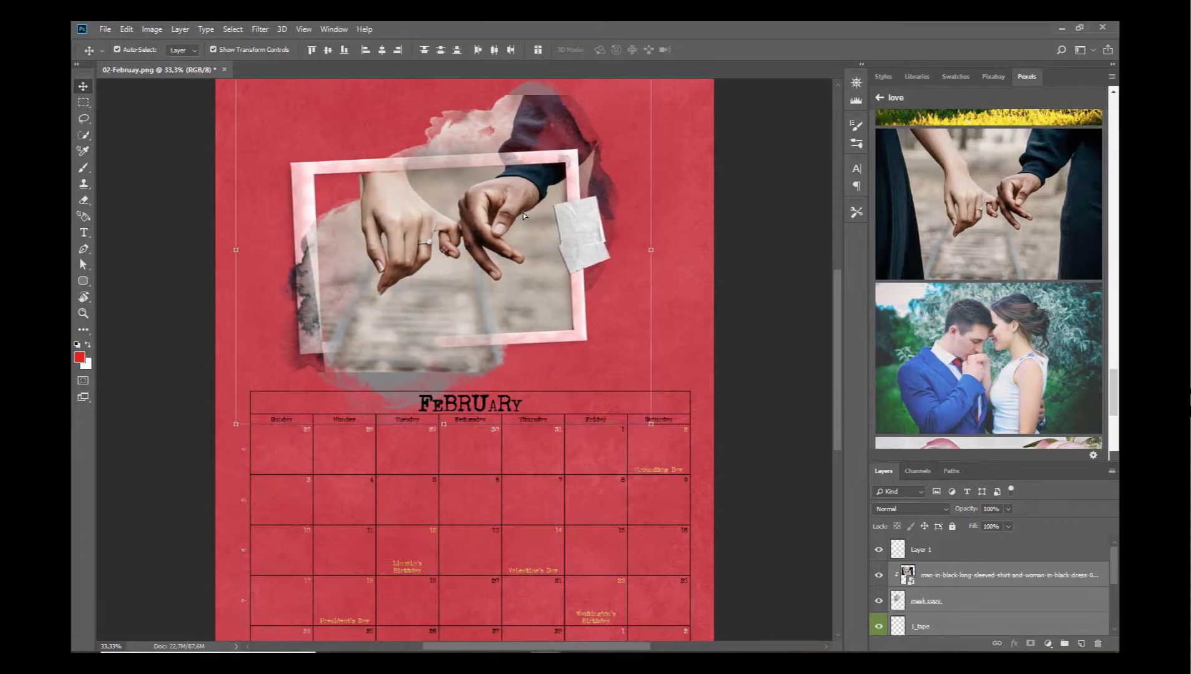
Step: Shorten the mask copy layer from its bottom edge to about 92% height, extend its top edge slightly upward and apply the transform
left_click(949, 608)
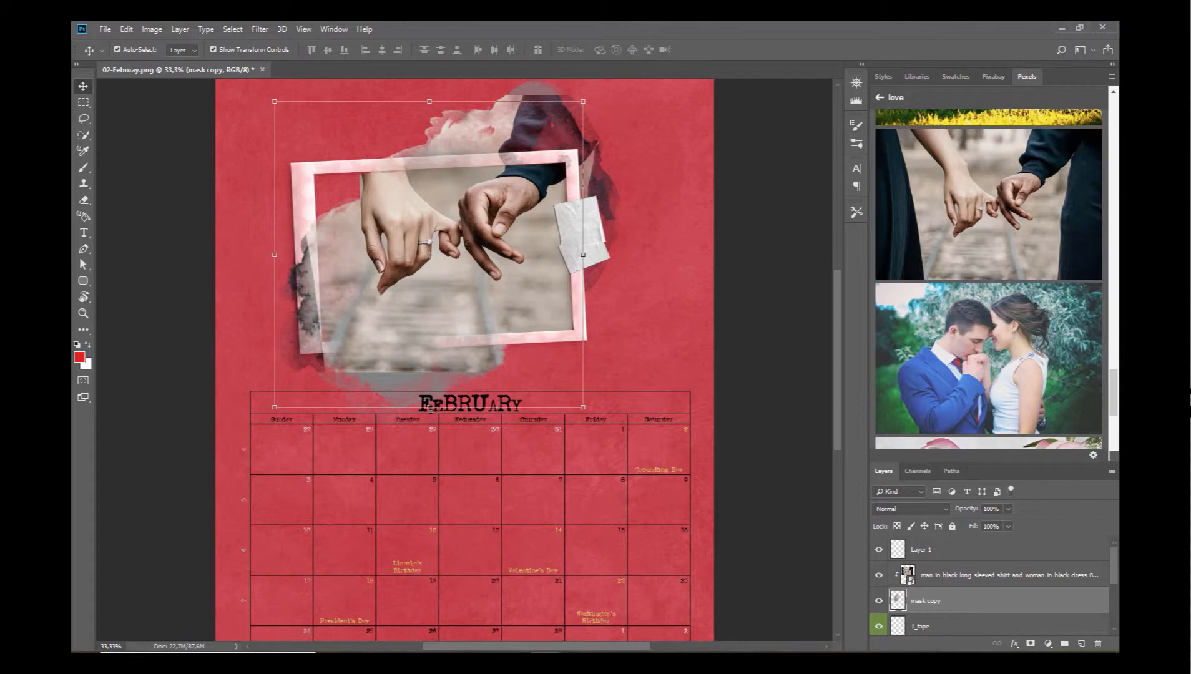
left_click_drag(429, 406, 432, 385)
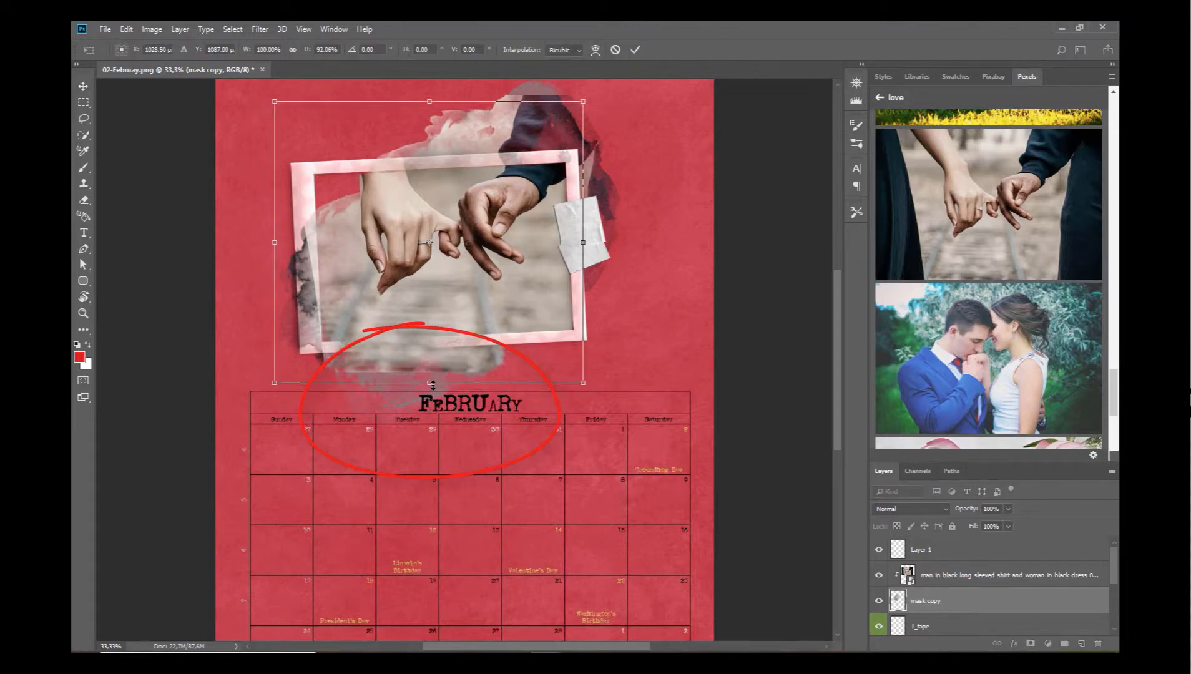
mouse_move(430, 100)
left_mouse_down()
mouse_move(430, 111)
mouse_move(431, 88)
left_mouse_up()
left_click(635, 49)
Step: Shorten the mask layer from its bottom edge to about 88% height, ending just above the February heading, and apply the transform
scroll(986, 586, "down", 2)
scroll(986, 586, "down", 2)
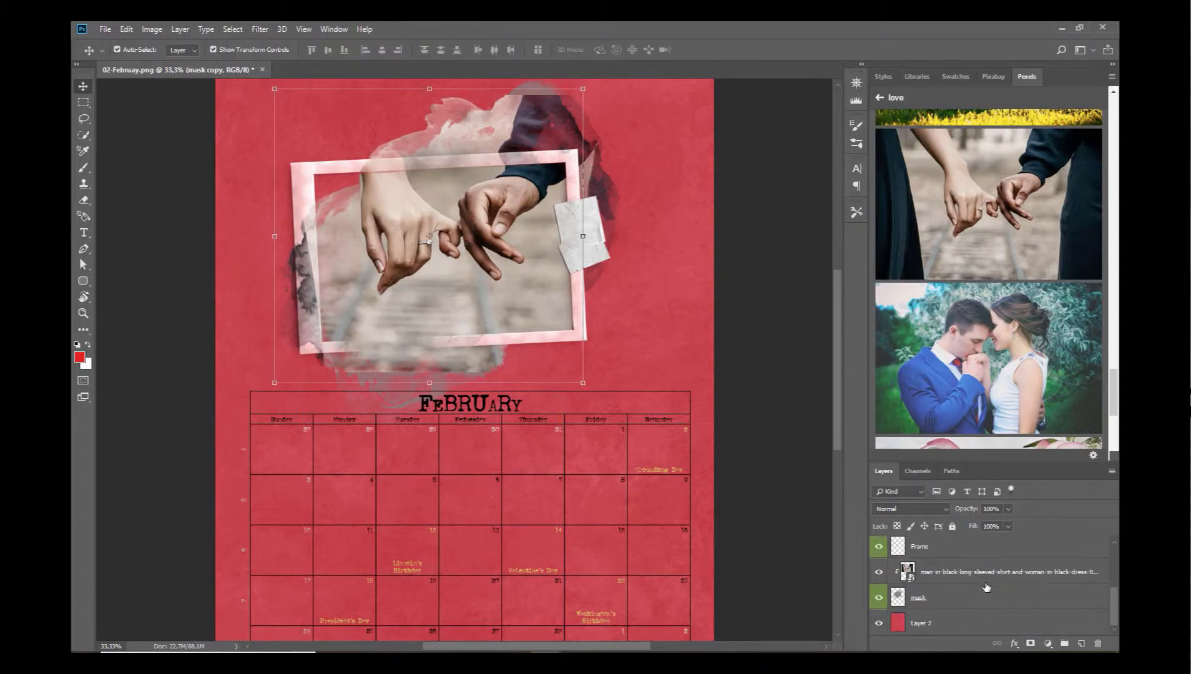
left_click(978, 599)
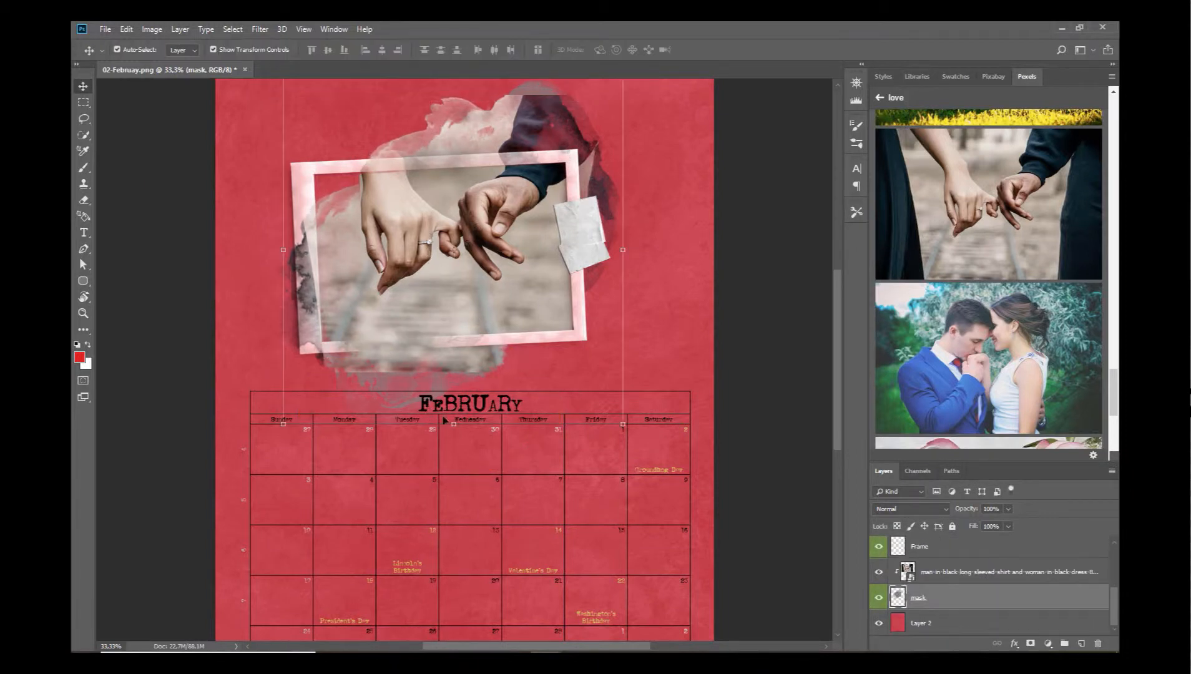
left_click_drag(454, 424, 454, 385)
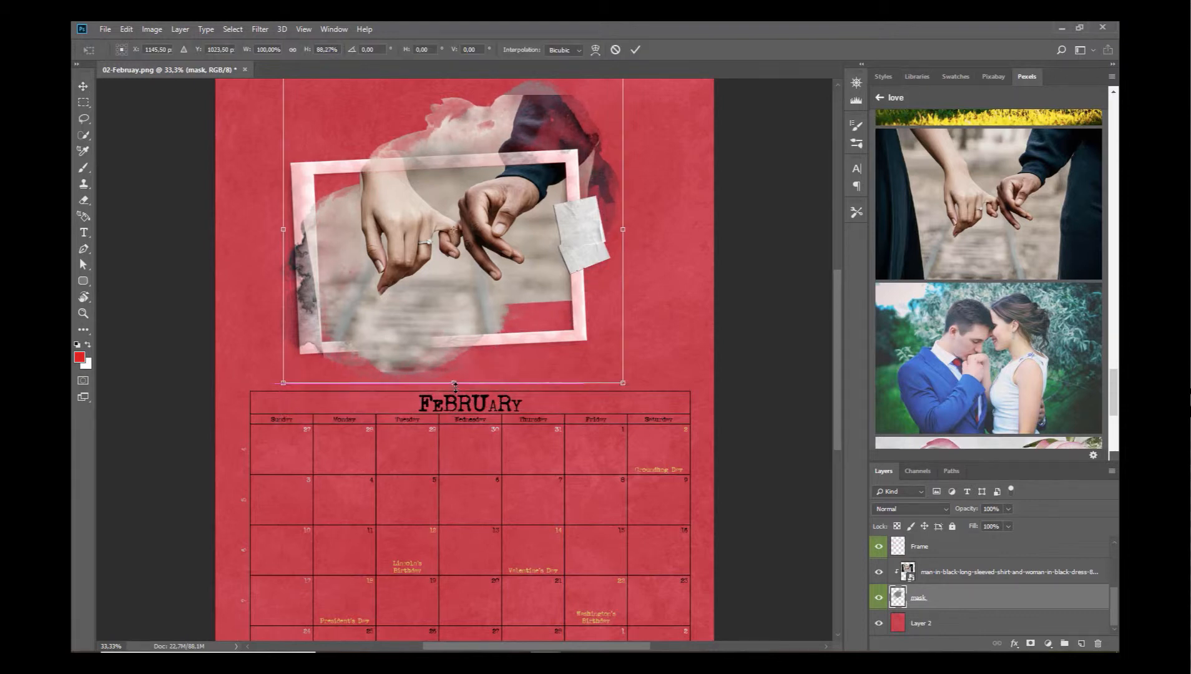
left_click(635, 50)
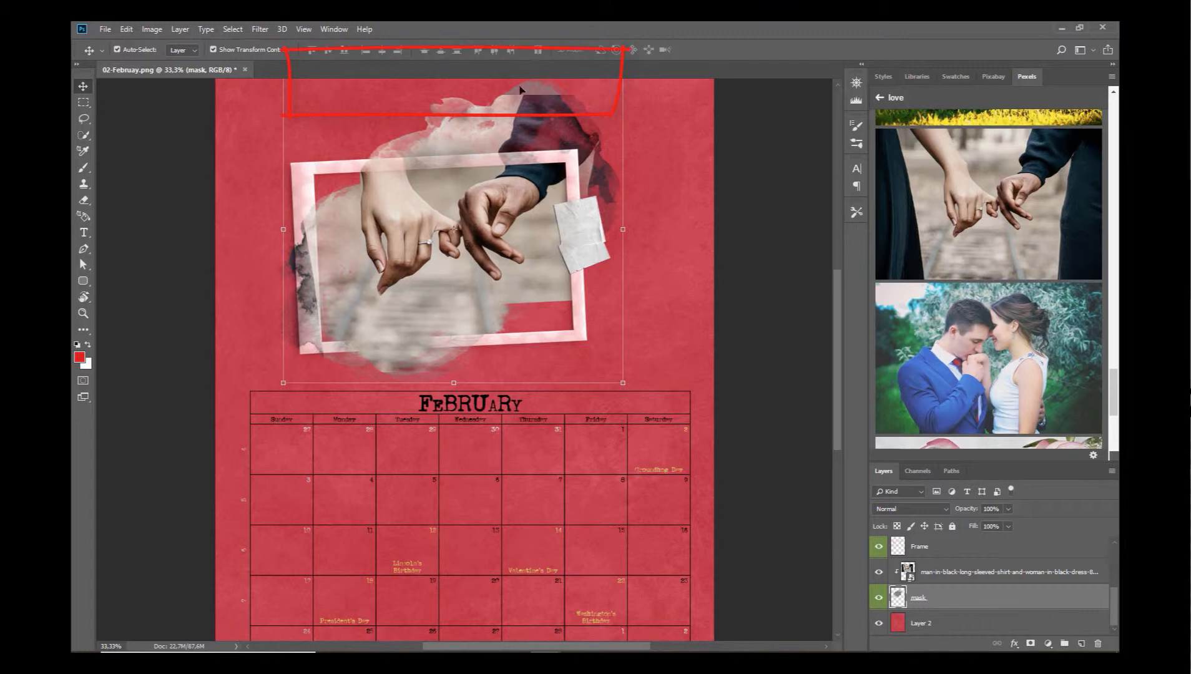
Step: Lower the top edge of the mask layer to about 95% height and apply the transform
key("ctrl")
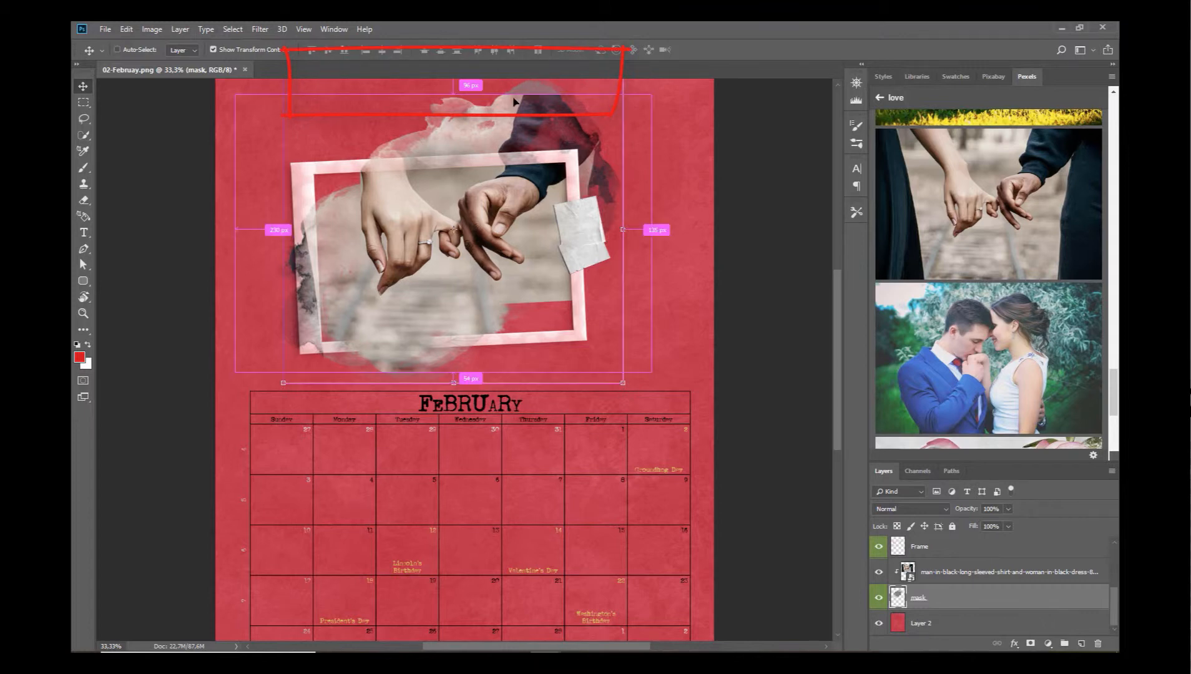
key("ctrl+minus")
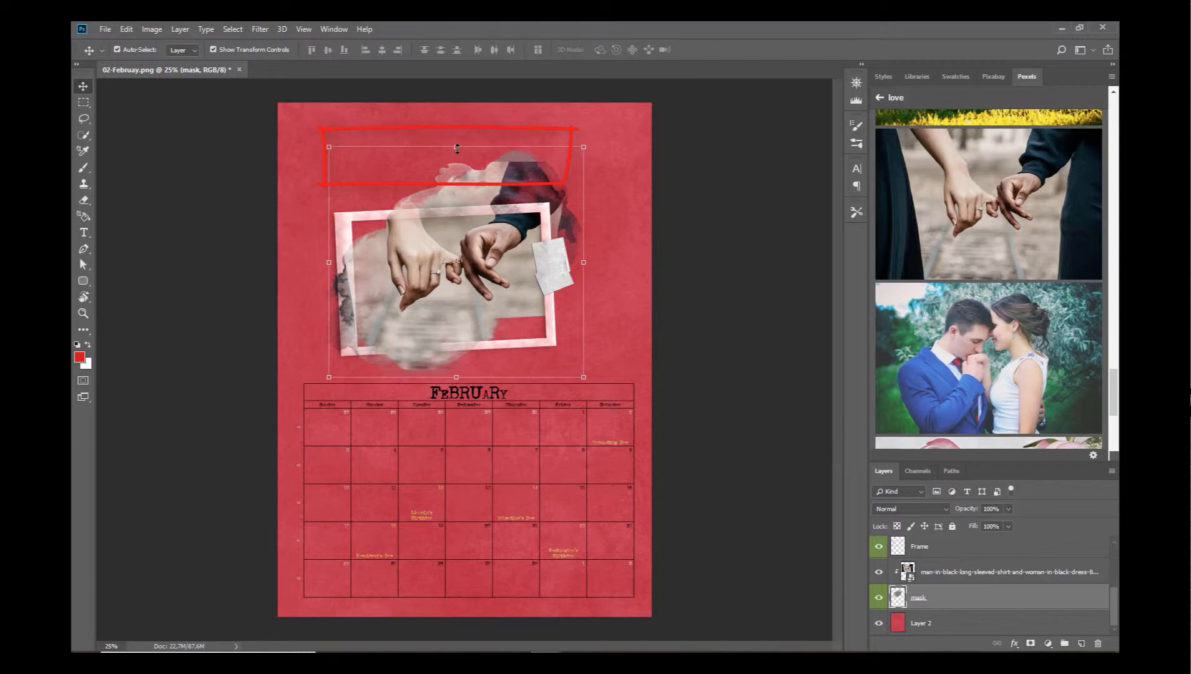
left_click_drag(457, 148, 456, 157)
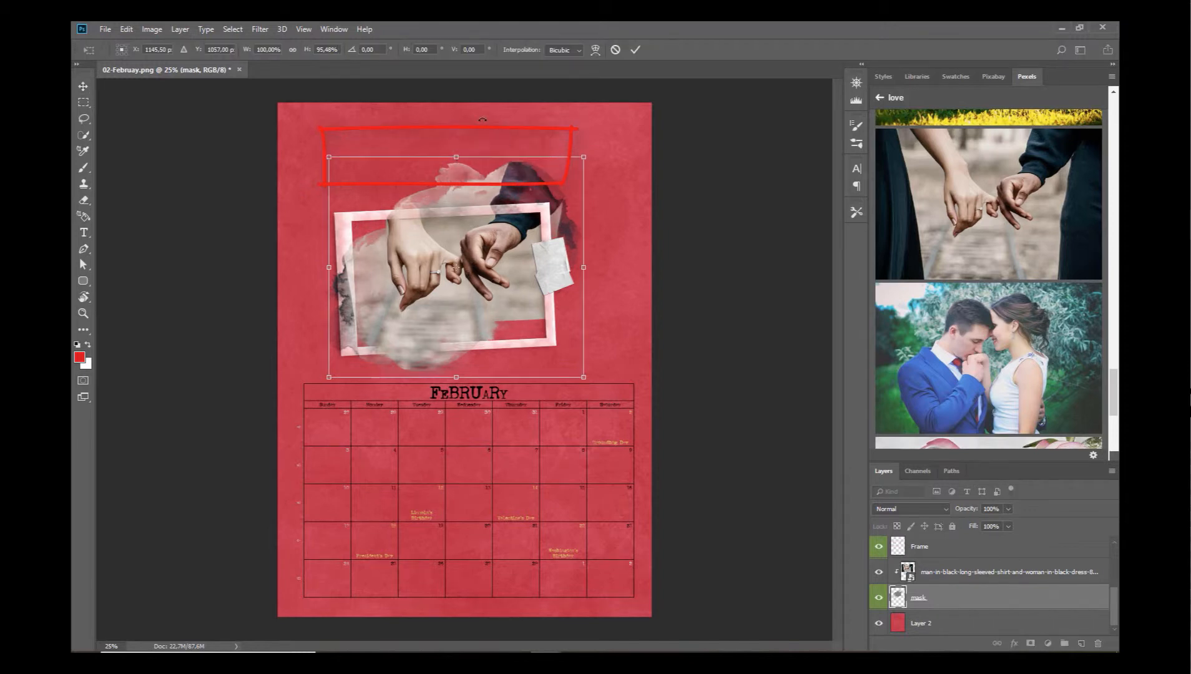
left_click(635, 50)
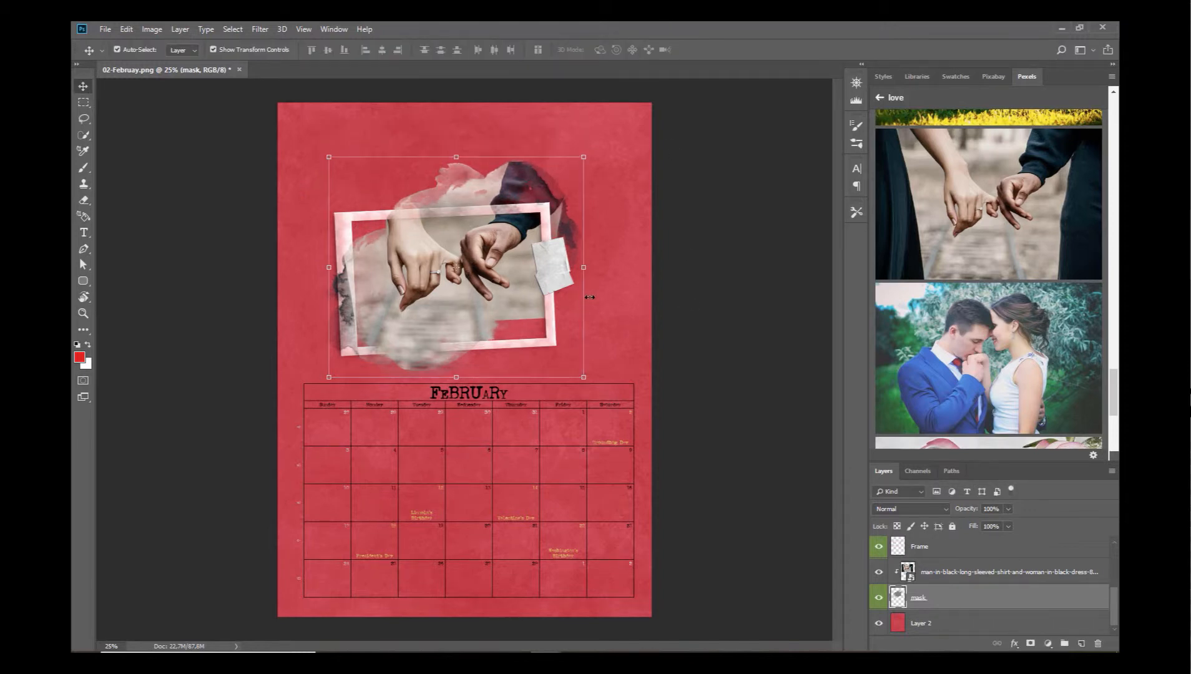
Step: Select the red paper background layer, Layer 2, and look over the available image adjustments
key("ctrl+0")
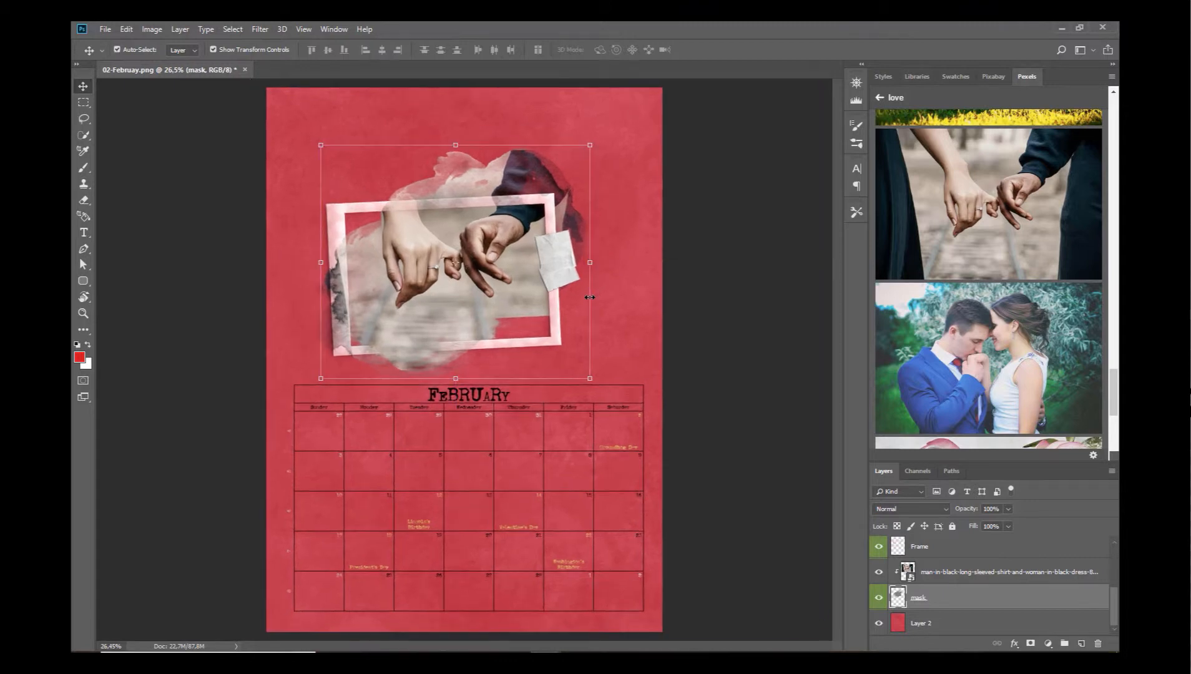
key("ctrl+plus")
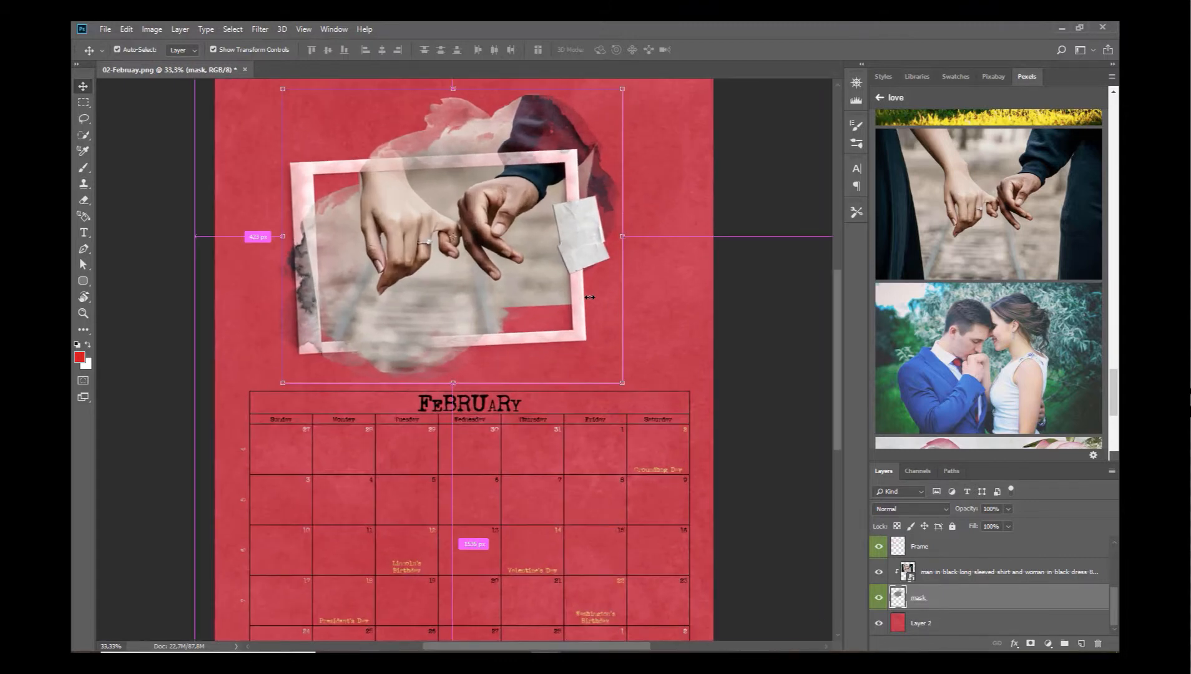
left_click(669, 302)
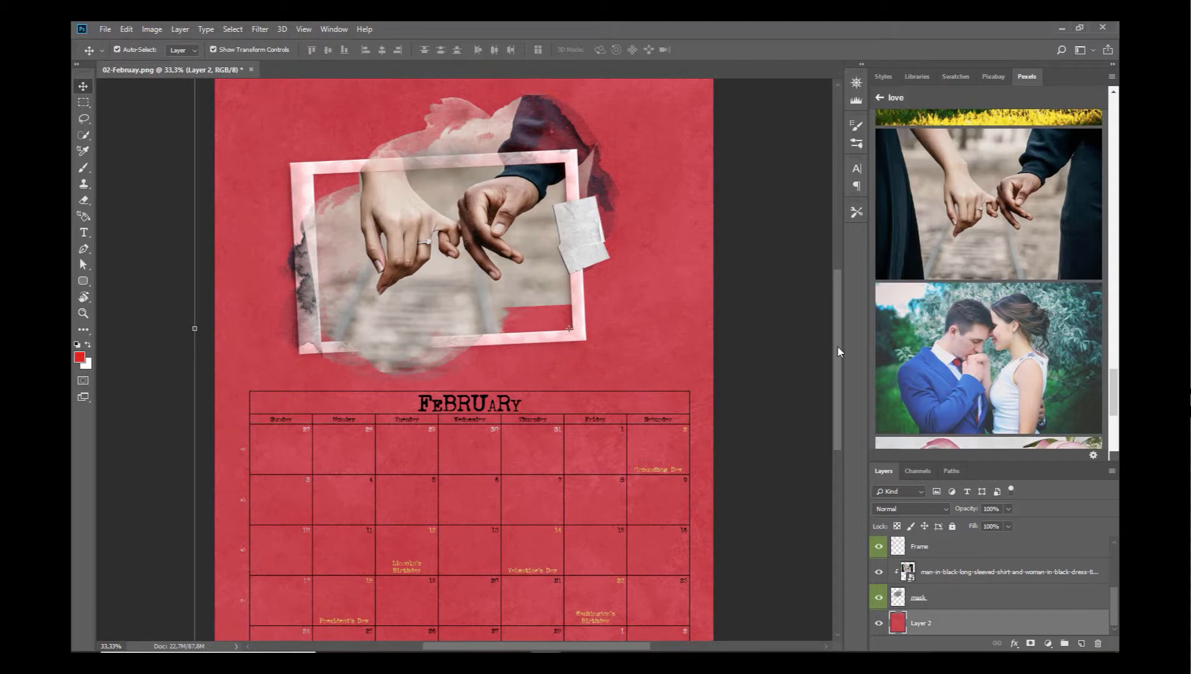
left_click_drag(838, 347, 837, 381)
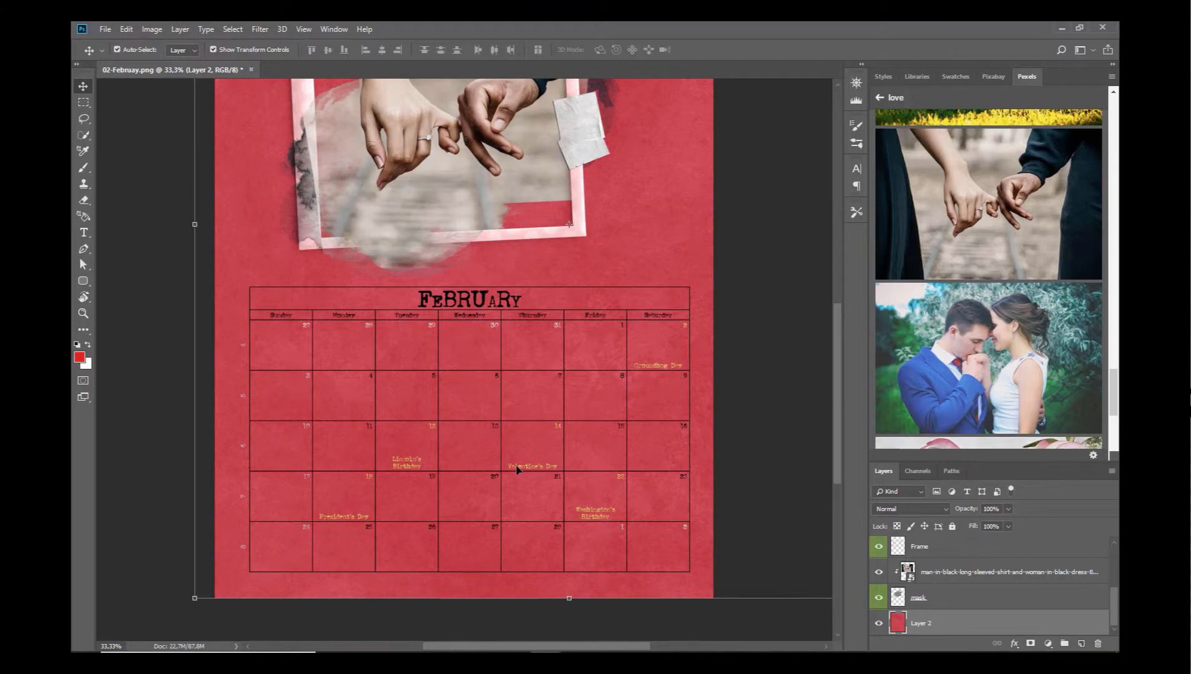
left_click(153, 30)
mouse_move(163, 62)
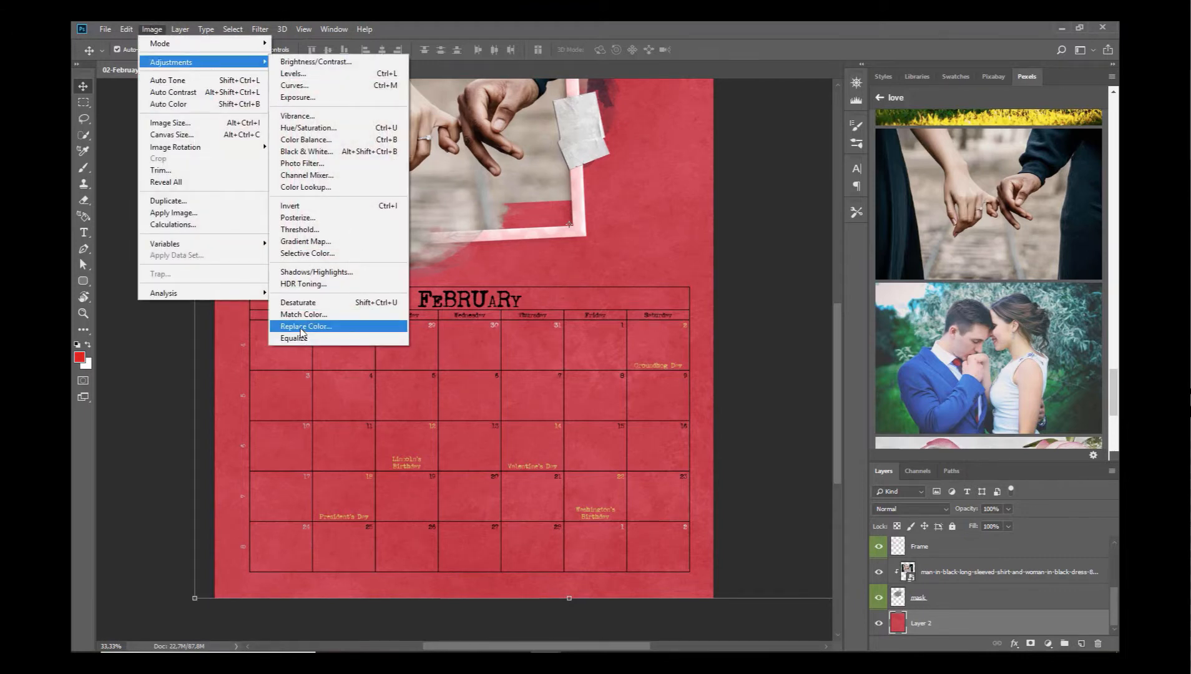
left_click(839, 410)
left_click_drag(840, 410, 835, 341)
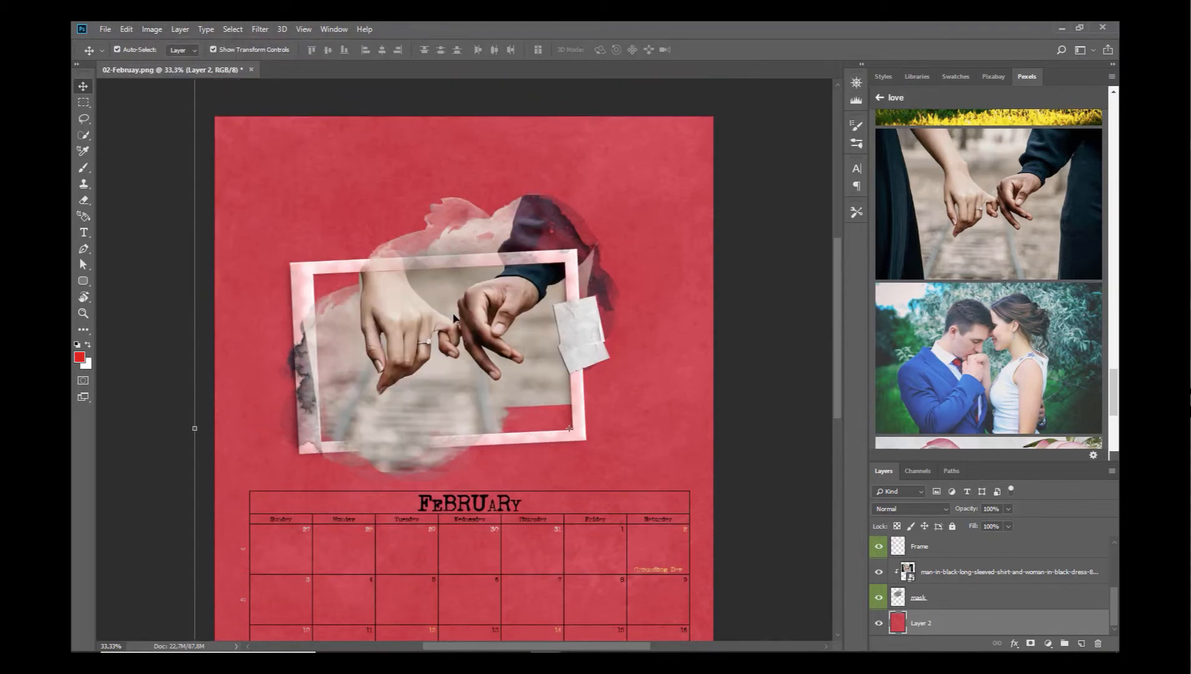
Step: Open nbk-PRECIOUS-ABP1-scattered-gem-hearts.png from the nbk-precious-ABP1 folder and bring its hearts into the calendar document above Layer 2
left_click(105, 30)
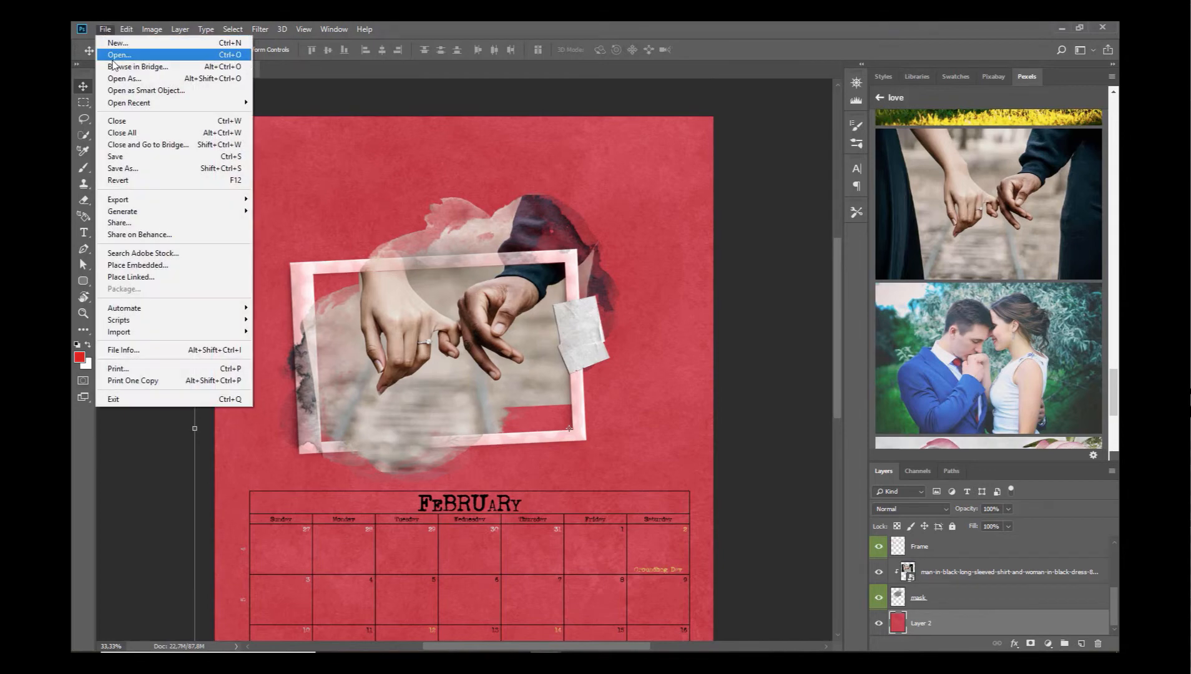
left_click(114, 52)
left_click(538, 51)
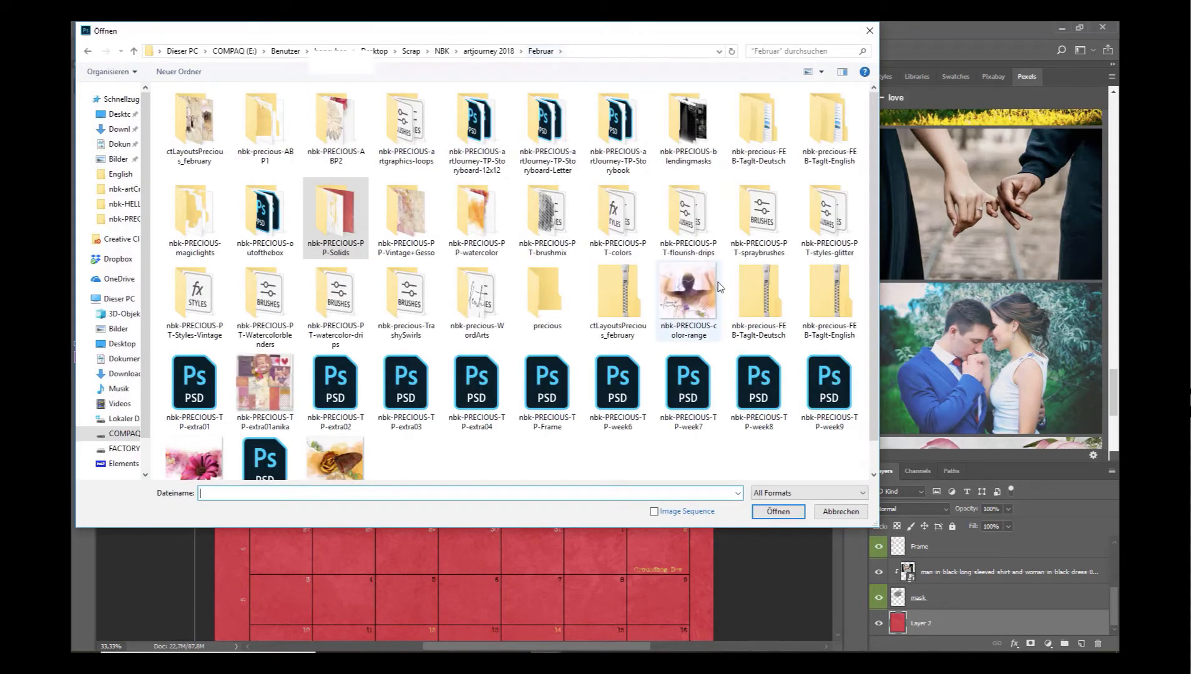
double_click(271, 128)
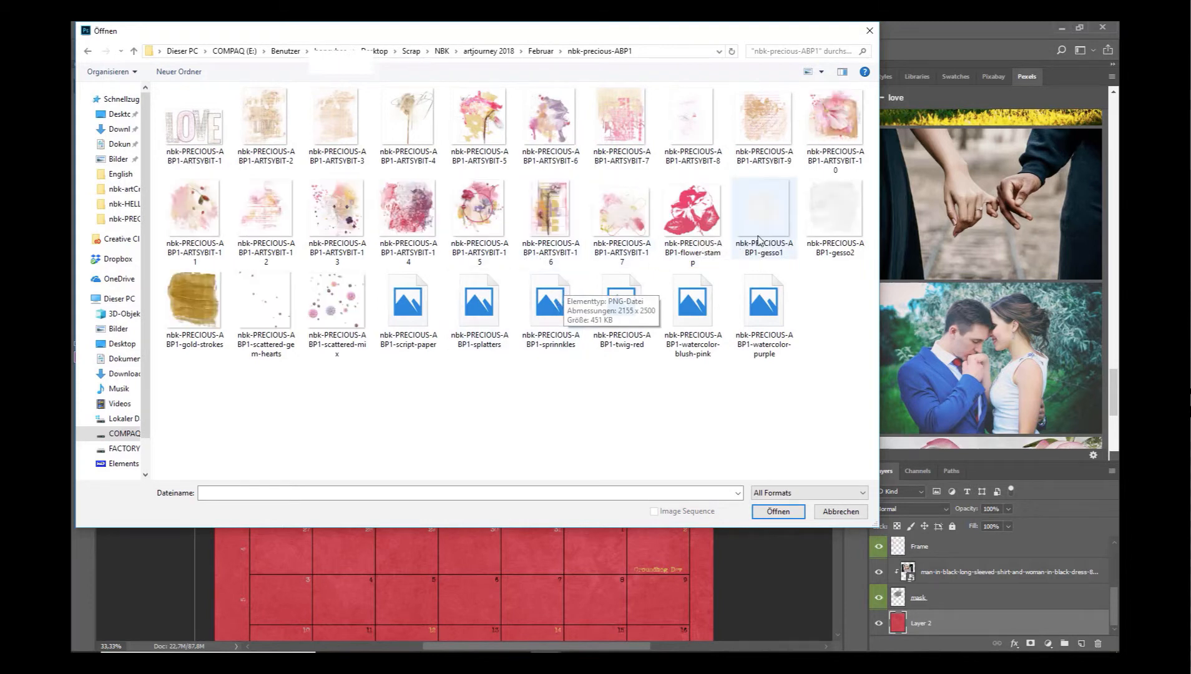
double_click(262, 312)
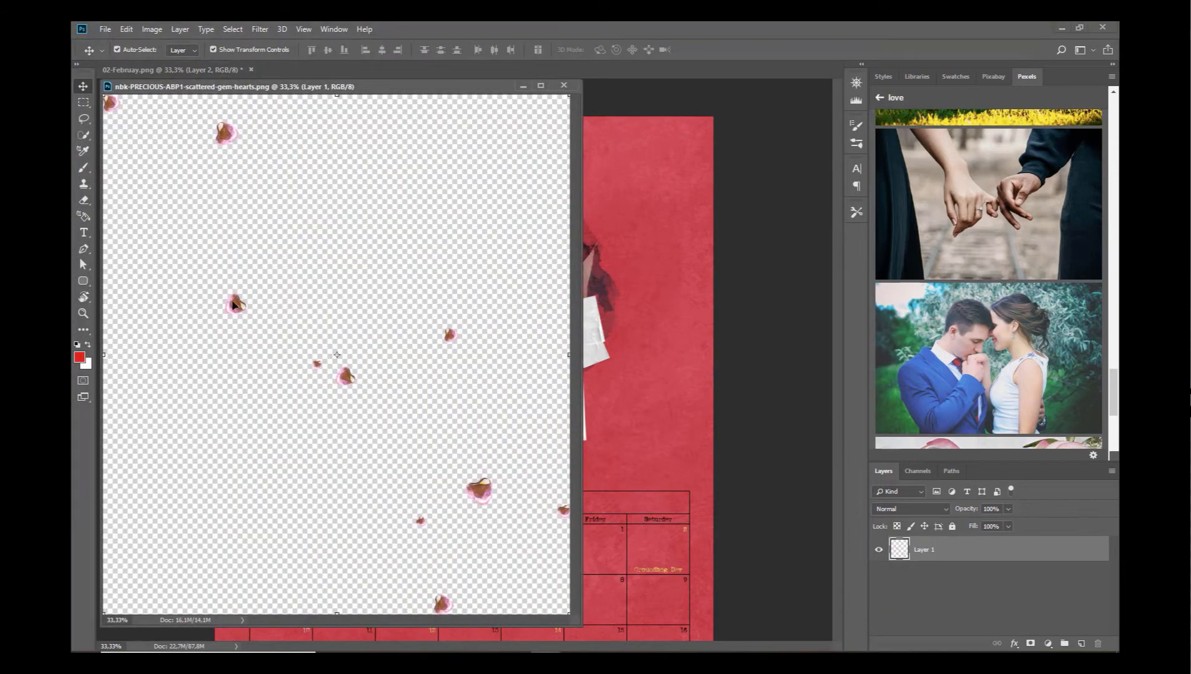
left_click_drag(233, 305, 368, 138)
Step: Scale the scattered gem hearts down to less than half size and move them beside the tape on the frame's right side
key("ctrl+t")
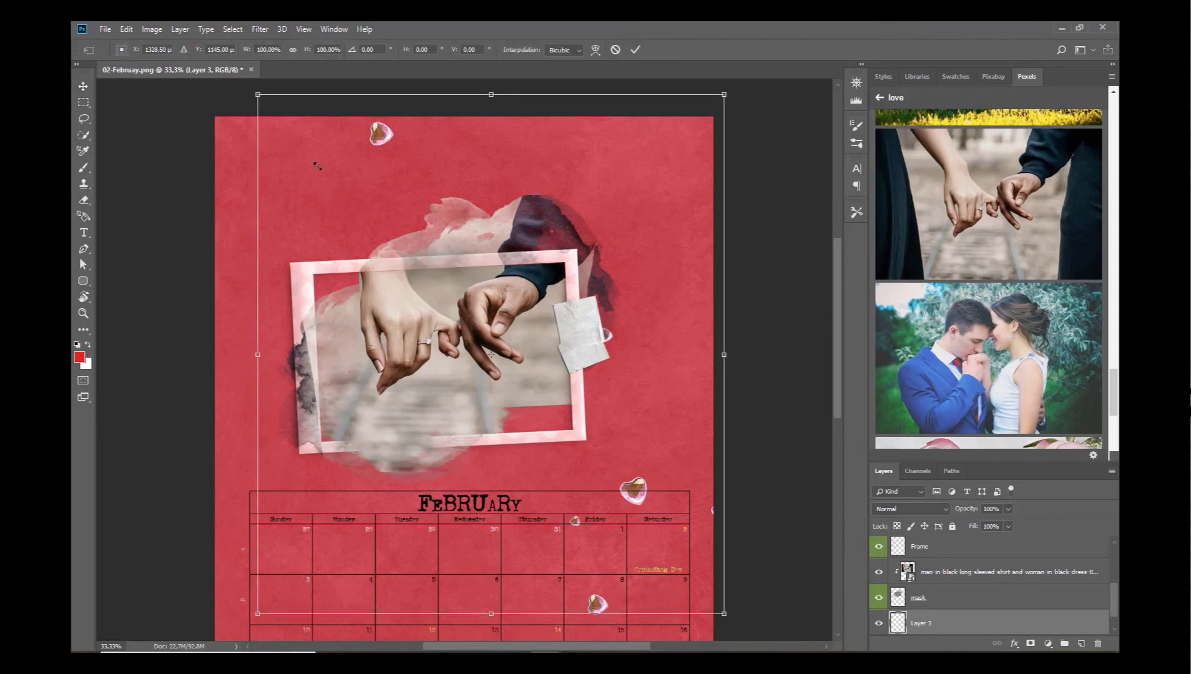
left_click_drag(258, 94, 519, 386)
left_click(636, 49)
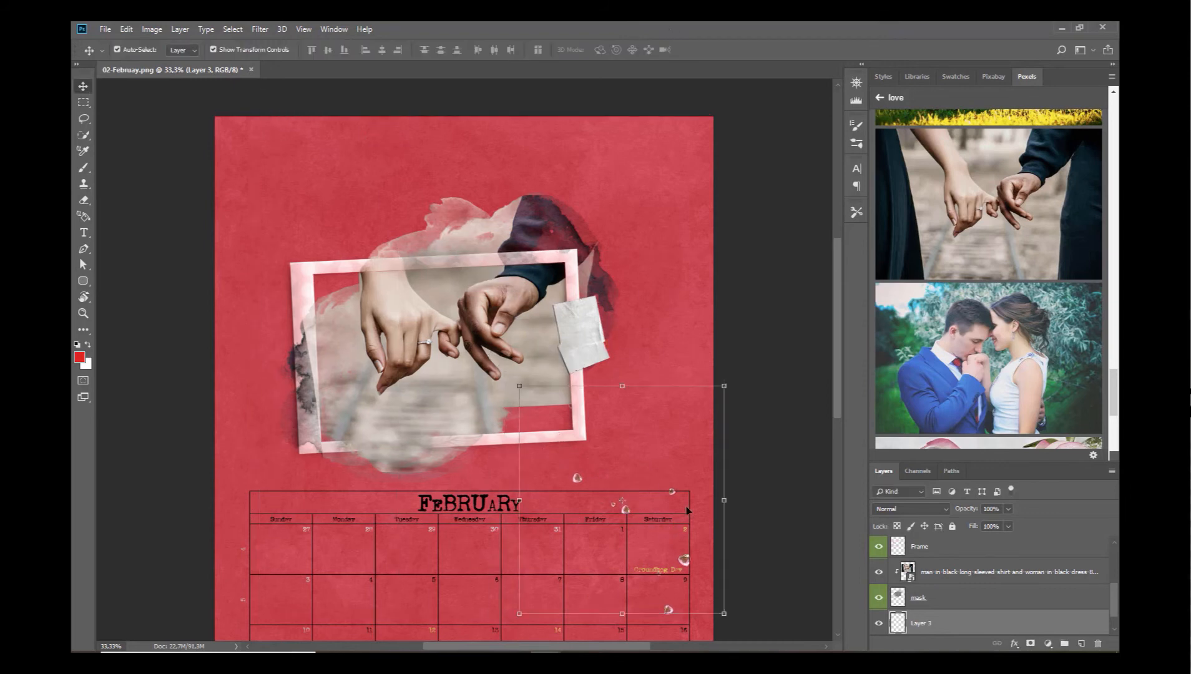
left_click_drag(682, 561, 625, 375)
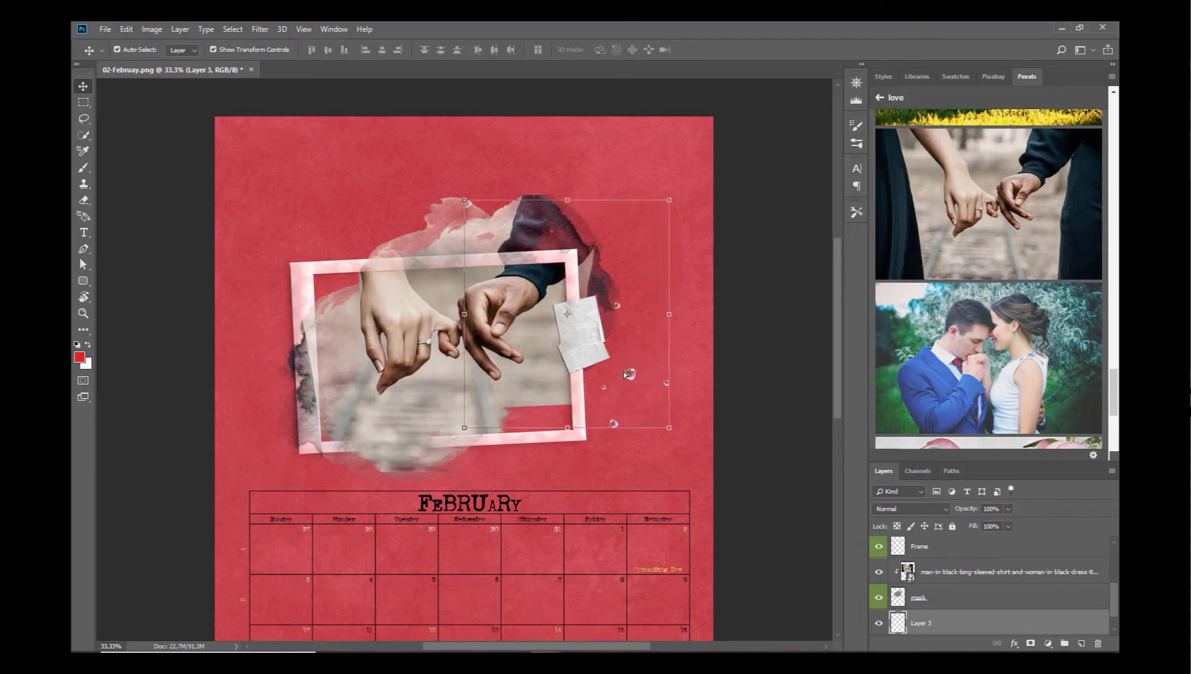